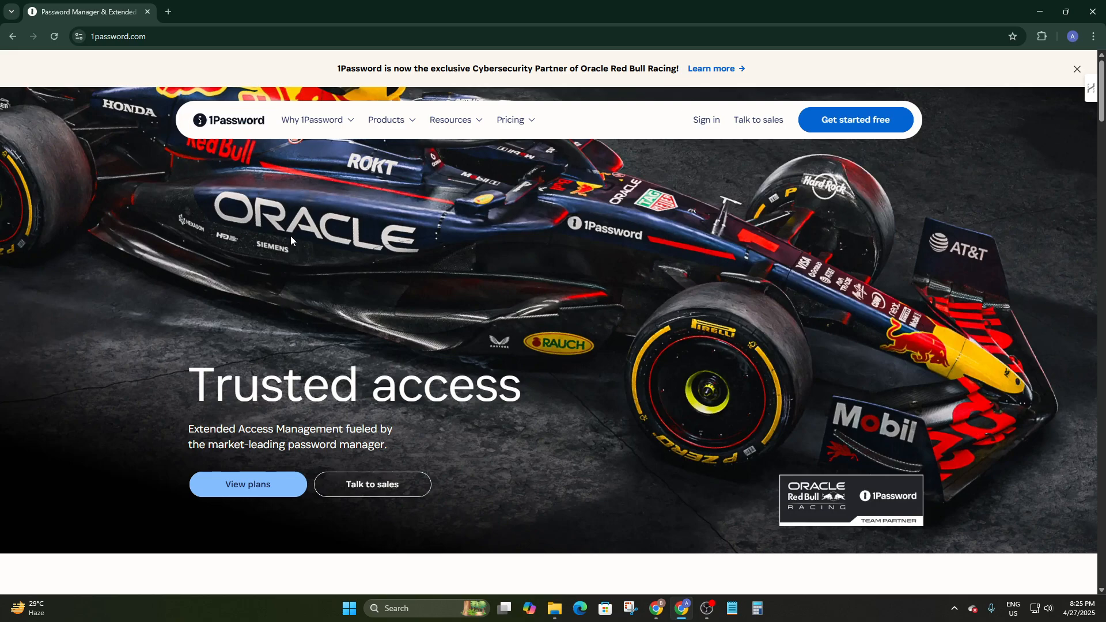
{"action": "scroll", "coordinate": [445, 278], "scroll_direction": "down", "scroll_amount": 3}
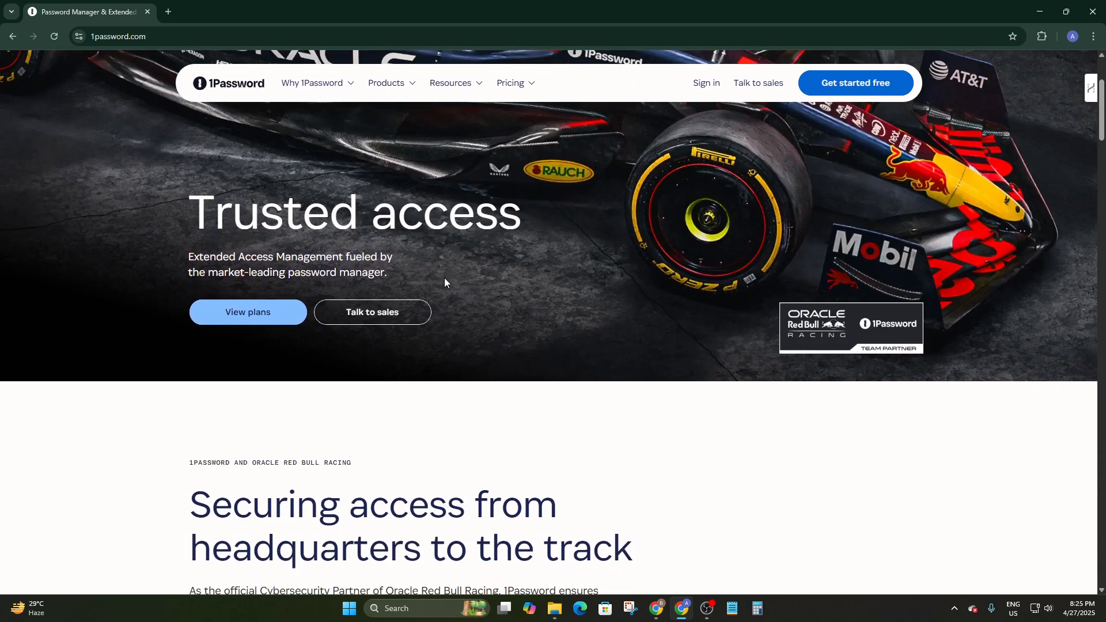
{"action": "scroll", "coordinate": [444, 278], "scroll_direction": "up", "scroll_amount": 3}
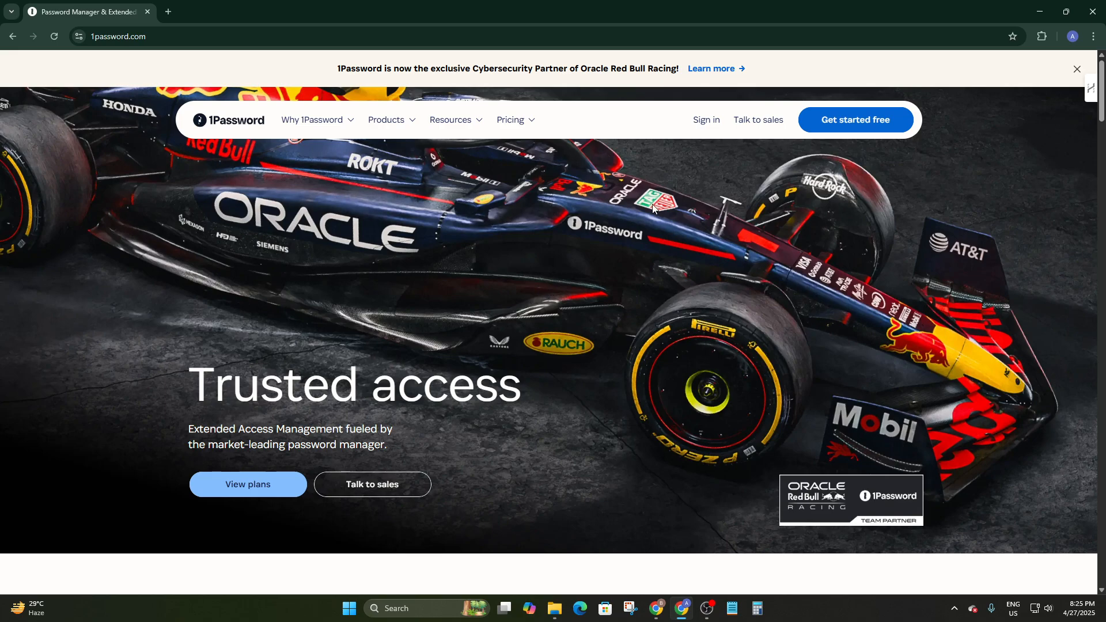
{"action": "scroll", "coordinate": [423, 333], "scroll_direction": "down", "scroll_amount": 20}
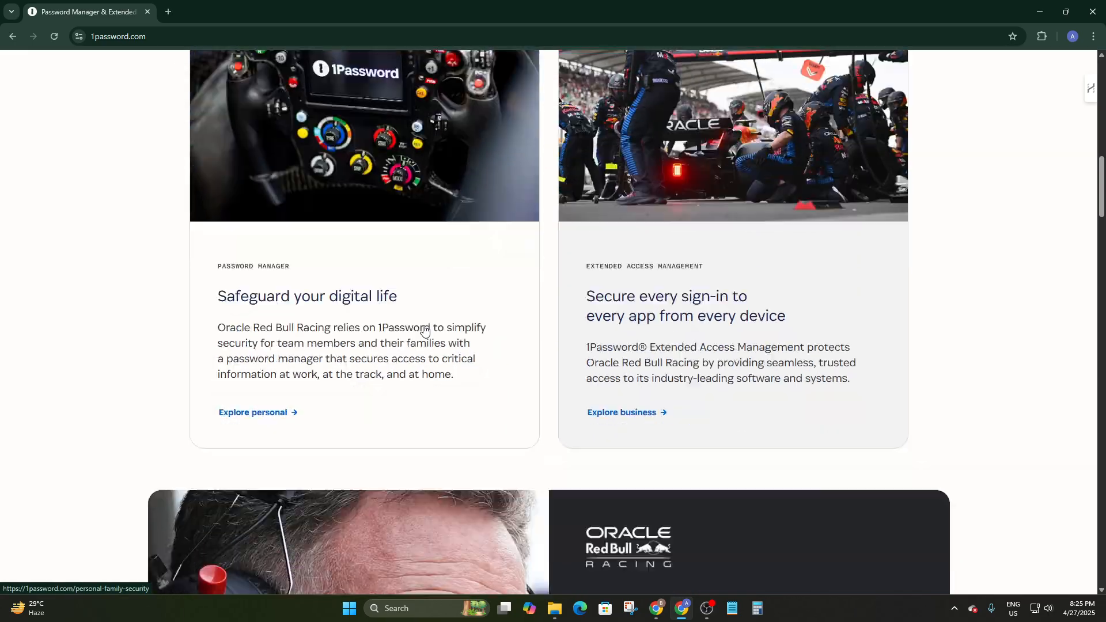
{"action": "scroll", "coordinate": [424, 331], "scroll_direction": "down", "scroll_amount": 5}
{"action": "scroll", "coordinate": [425, 331], "scroll_direction": "up", "scroll_amount": 20}
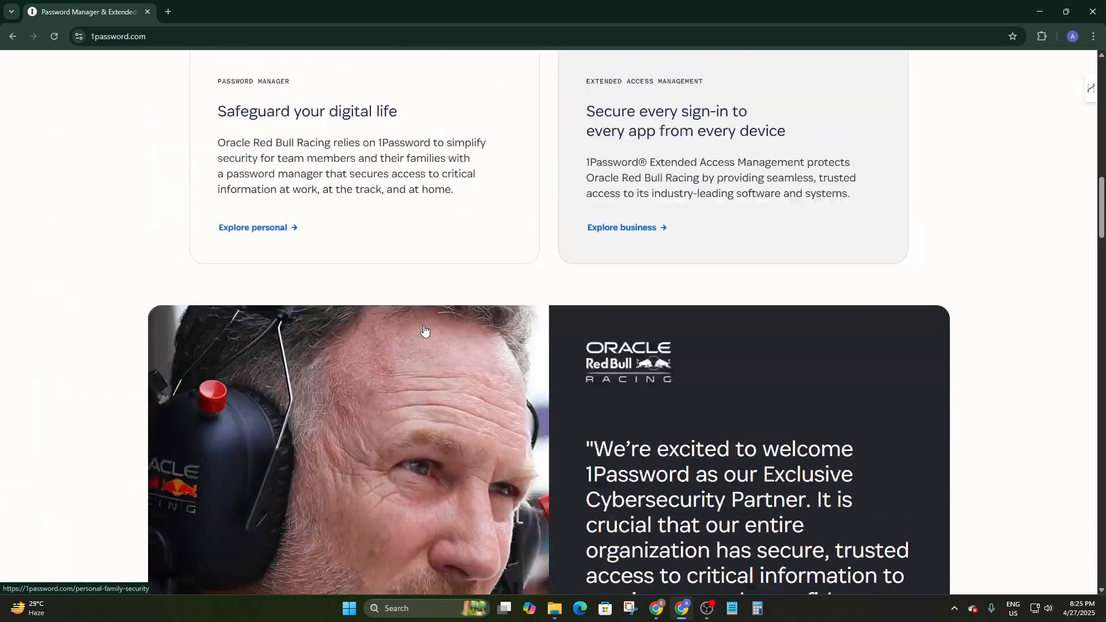
{"action": "scroll", "coordinate": [425, 331], "scroll_direction": "up", "scroll_amount": 5}
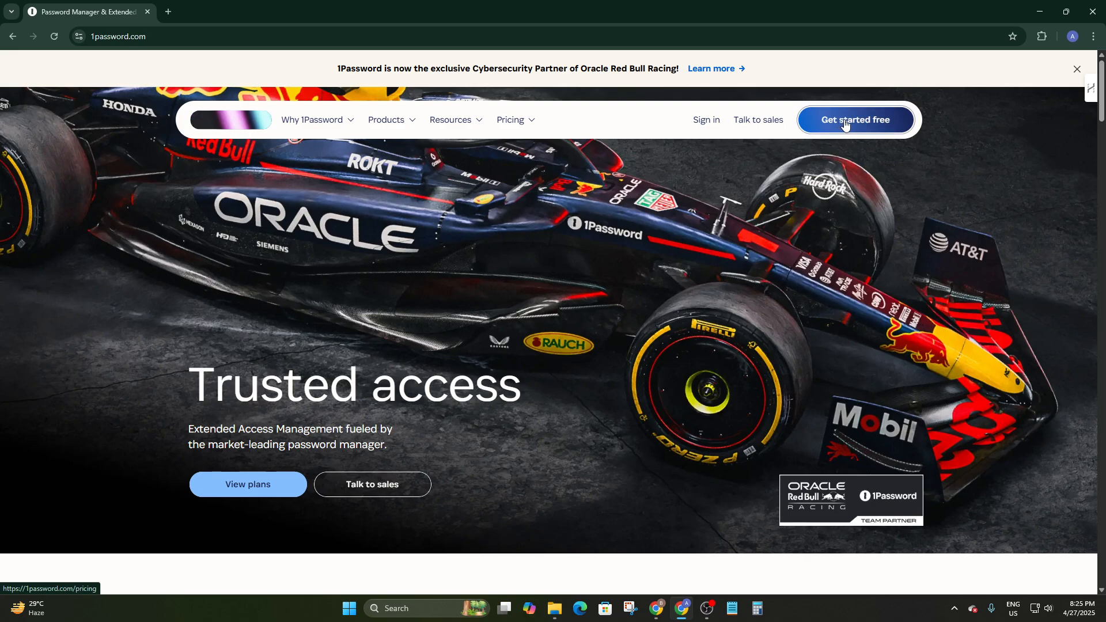
Open the 1Password pricing page from Get started free and browse it
{"action": "left_click", "coordinate": [845, 125]}
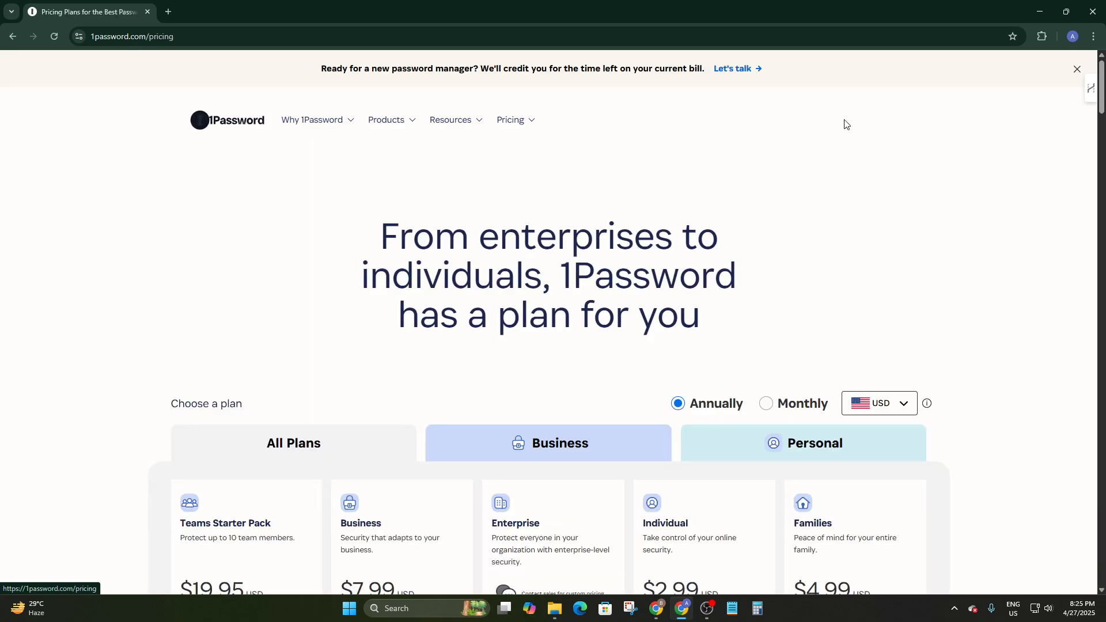
{"action": "scroll", "coordinate": [532, 210], "scroll_direction": "down", "scroll_amount": 3}
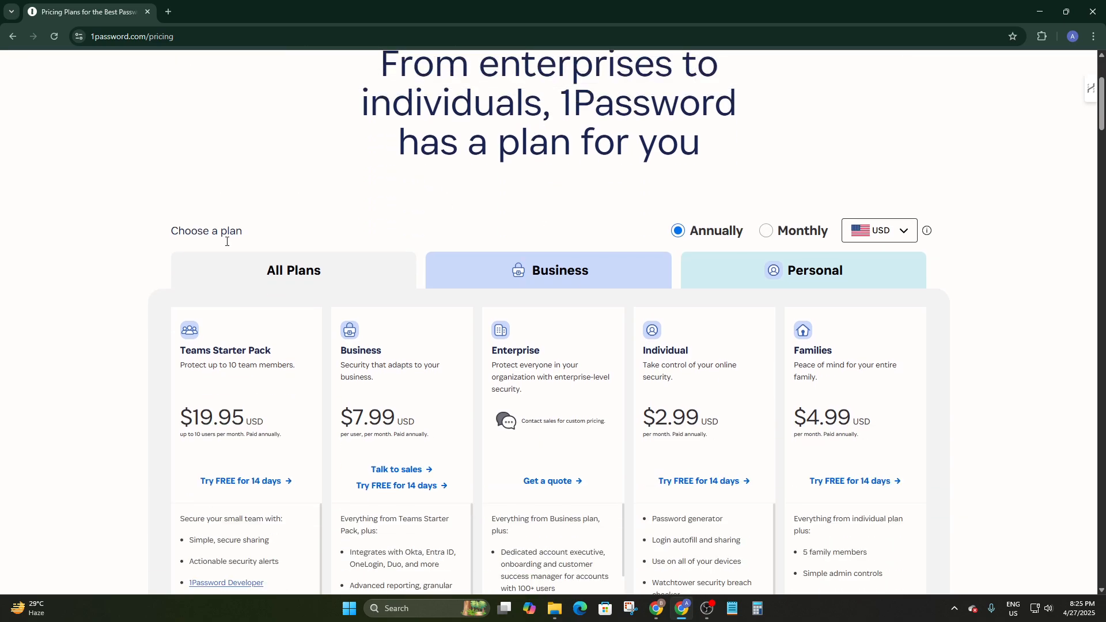
{"action": "scroll", "coordinate": [346, 218], "scroll_direction": "down", "scroll_amount": 7}
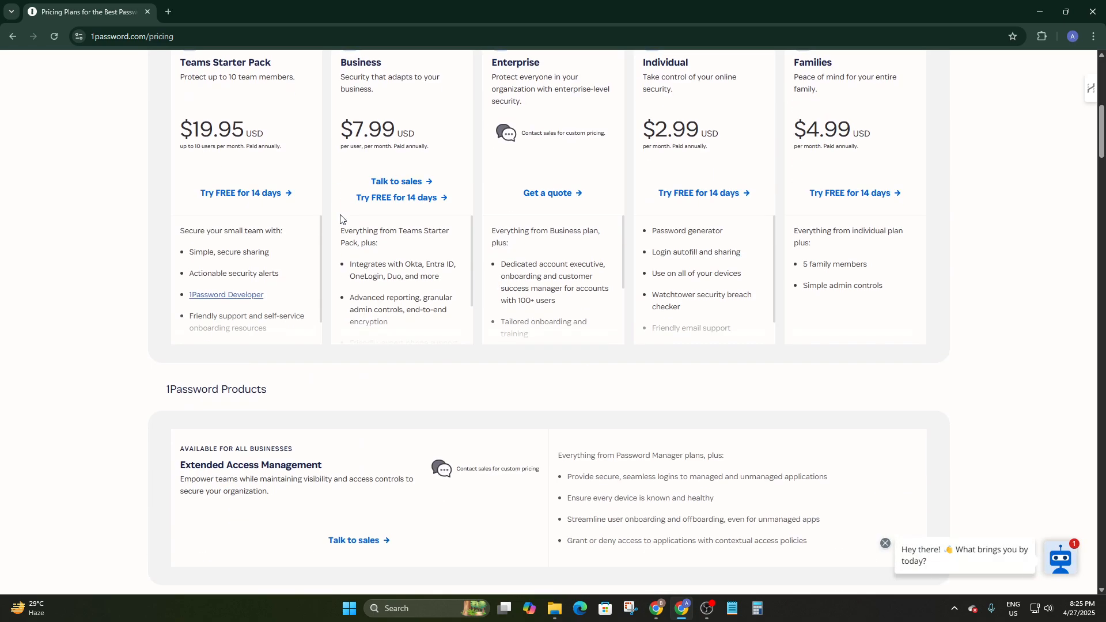
{"action": "scroll", "coordinate": [348, 216], "scroll_direction": "up", "scroll_amount": 4}
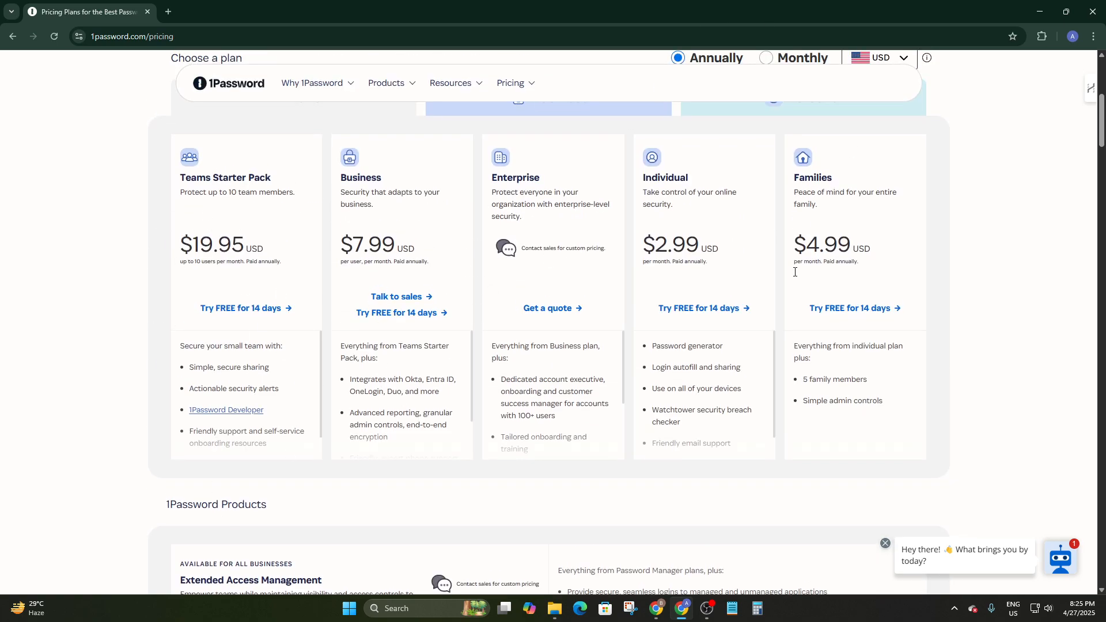
{"action": "scroll", "coordinate": [685, 341], "scroll_direction": "down", "scroll_amount": 15}
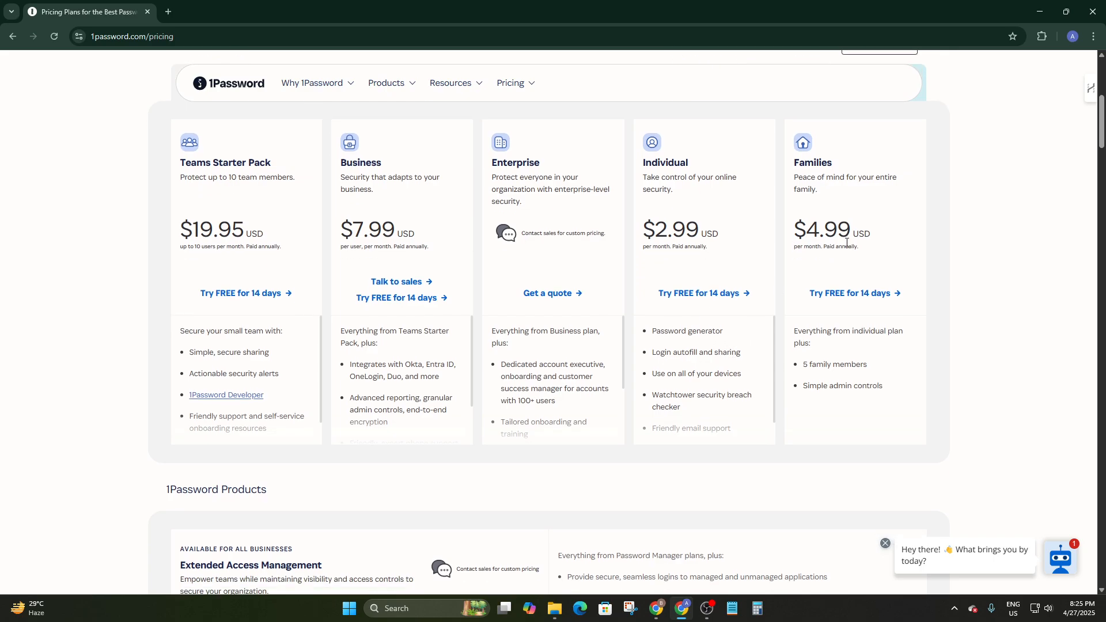
{"action": "scroll", "coordinate": [499, 290], "scroll_direction": "down", "scroll_amount": 15}
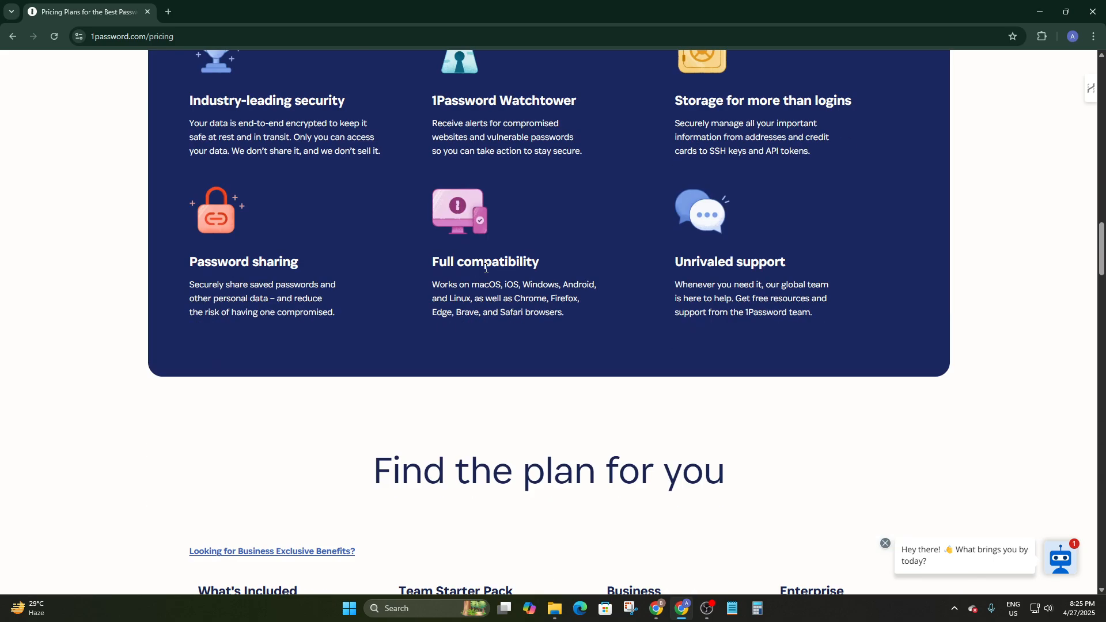
{"action": "scroll", "coordinate": [487, 272], "scroll_direction": "up", "scroll_amount": 2}
{"action": "scroll", "coordinate": [486, 272], "scroll_direction": "up", "scroll_amount": 20}
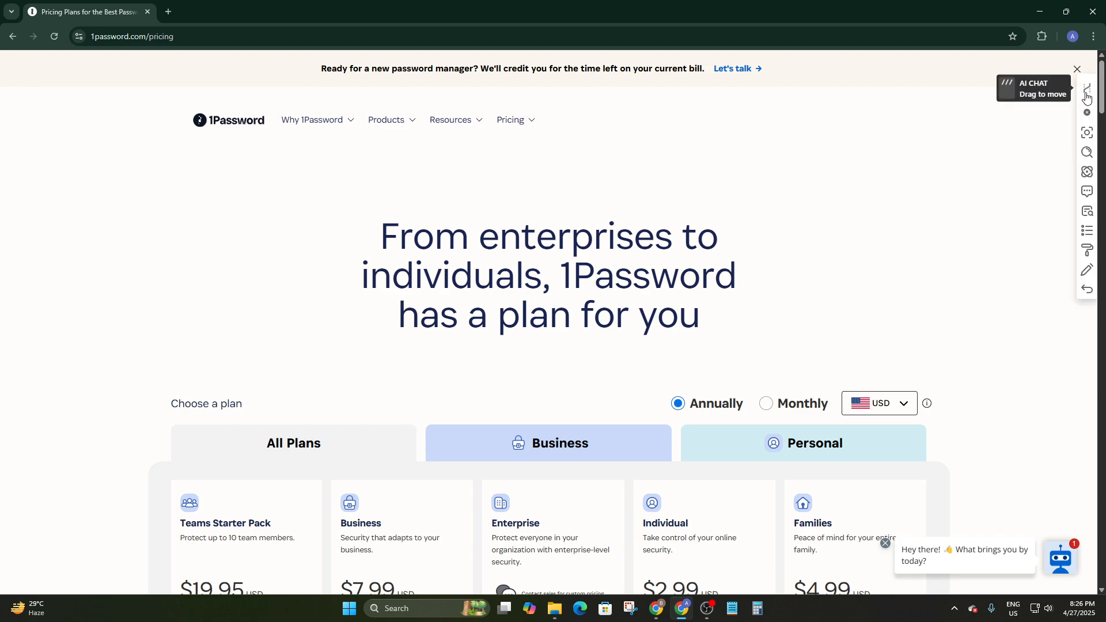
Close the promotional banner and review the plans, from Teams Starter Pack $19.95 to Families $4.99/month
{"action": "left_click", "coordinate": [1077, 72]}
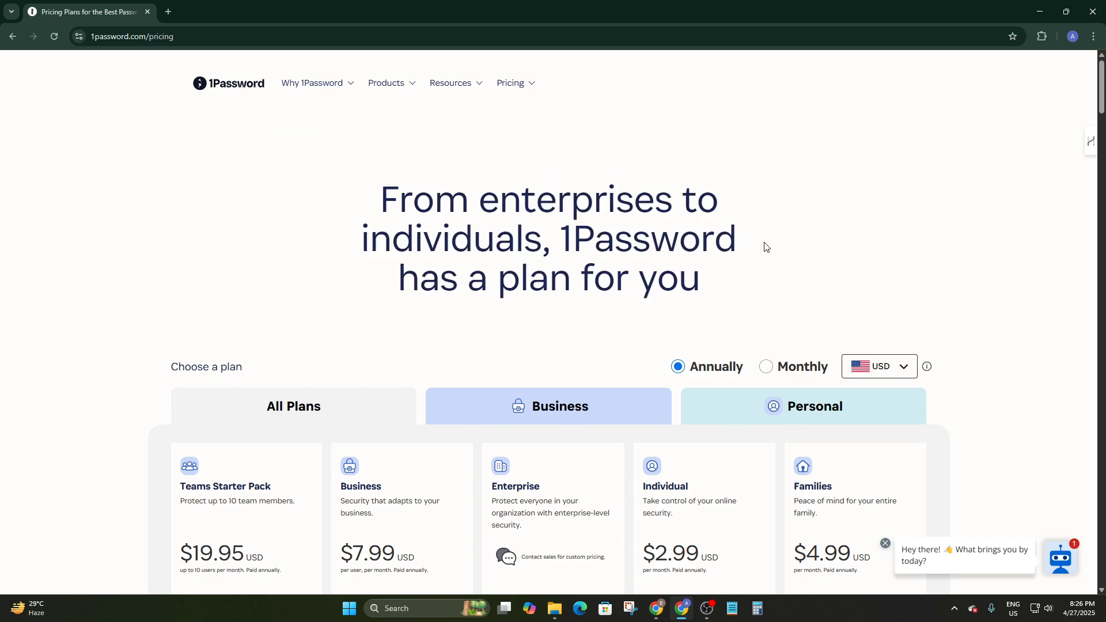
{"action": "scroll", "coordinate": [813, 288], "scroll_direction": "down", "scroll_amount": 20}
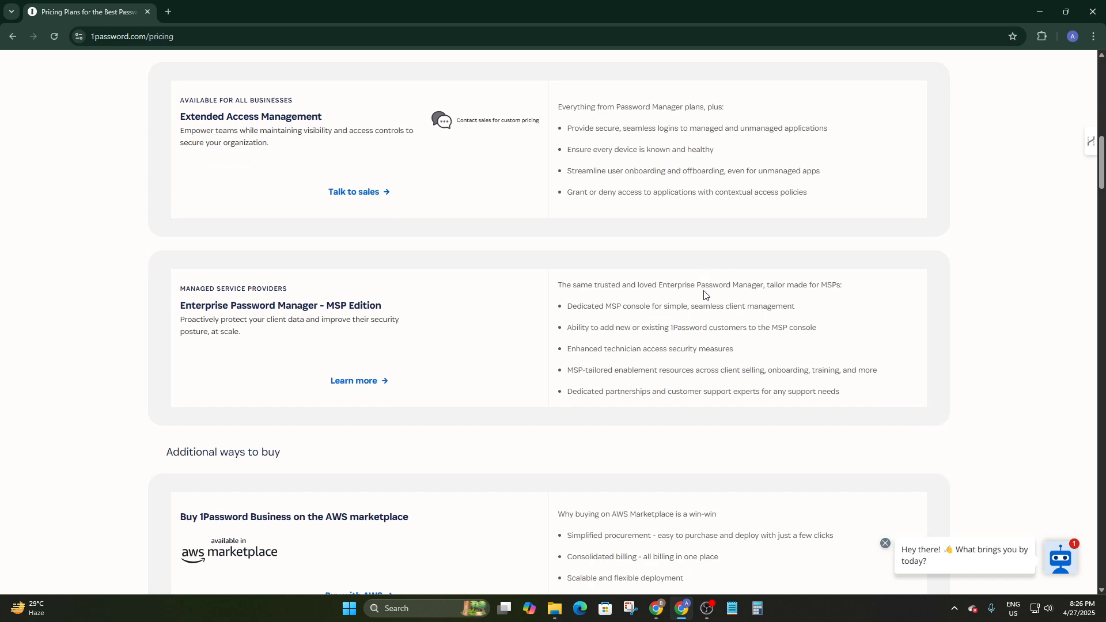
{"action": "scroll", "coordinate": [347, 296], "scroll_direction": "down", "scroll_amount": 14}
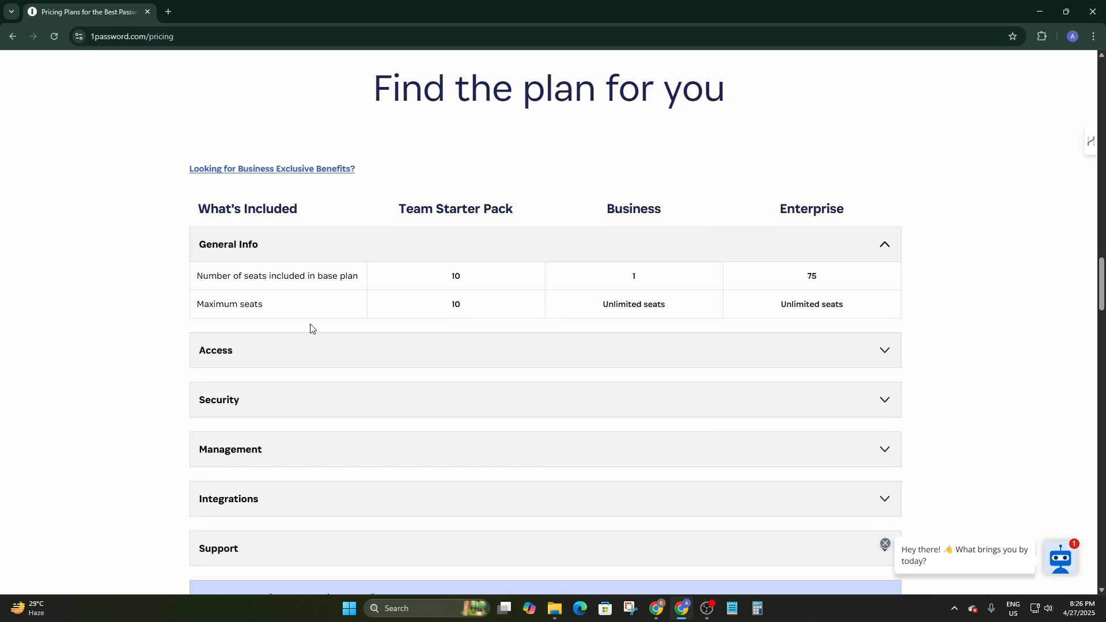
{"action": "scroll", "coordinate": [173, 404], "scroll_direction": "down", "scroll_amount": 6}
{"action": "scroll", "coordinate": [277, 460], "scroll_direction": "down", "scroll_amount": 20}
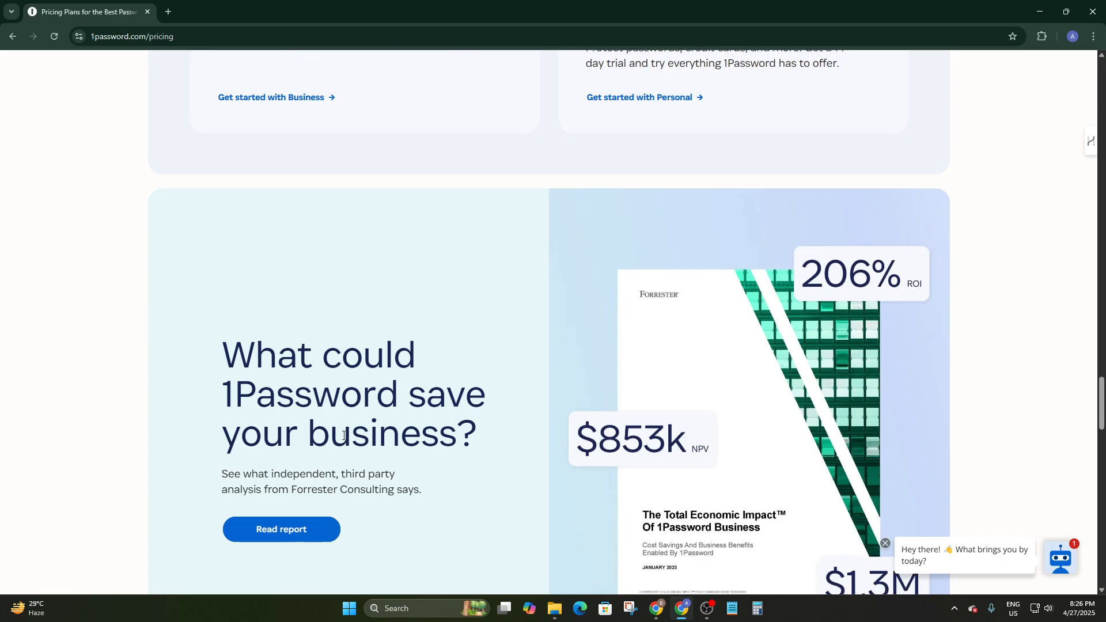
{"action": "scroll", "coordinate": [362, 424], "scroll_direction": "down", "scroll_amount": 16}
{"action": "scroll", "coordinate": [364, 423], "scroll_direction": "up", "scroll_amount": 13}
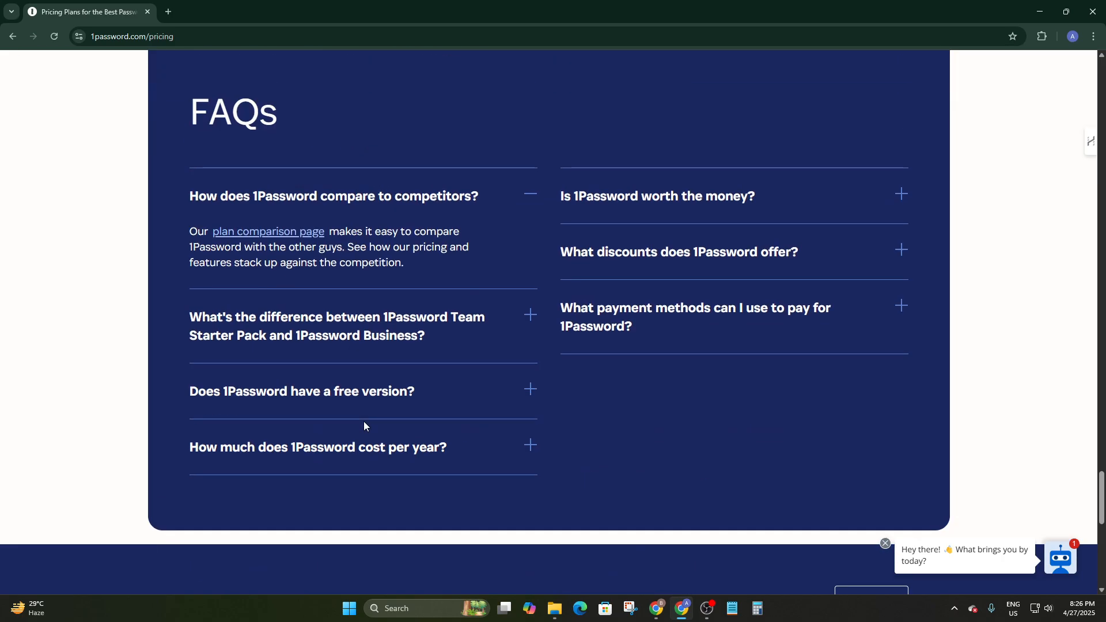
{"action": "scroll", "coordinate": [366, 422], "scroll_direction": "up", "scroll_amount": 16}
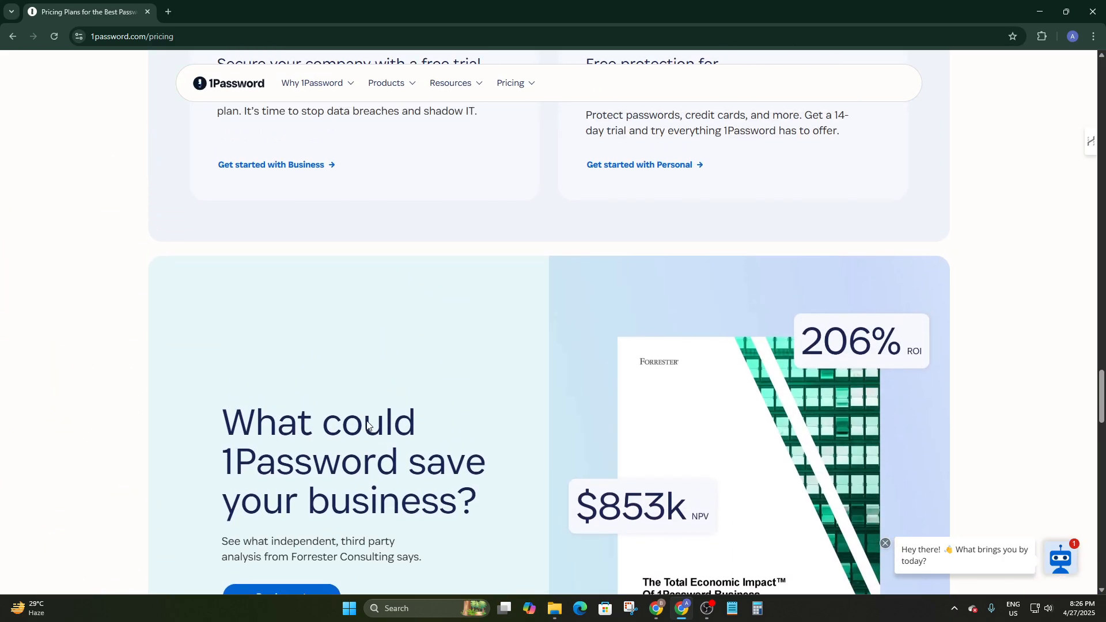
{"action": "scroll", "coordinate": [366, 424], "scroll_direction": "up", "scroll_amount": 12}
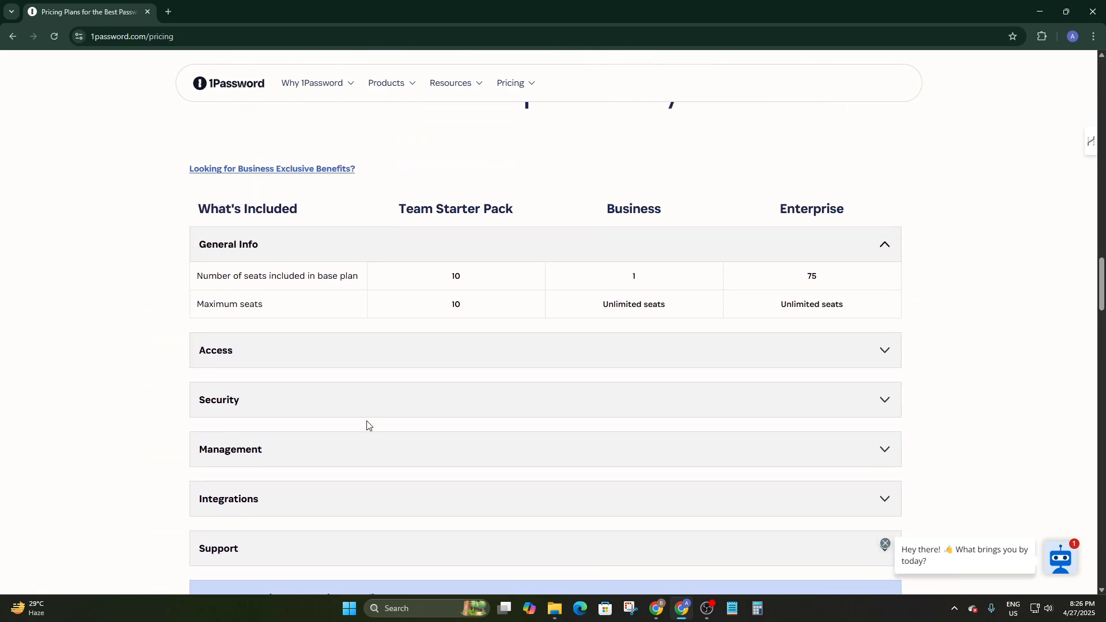
{"action": "scroll", "coordinate": [368, 425], "scroll_direction": "up", "scroll_amount": 15}
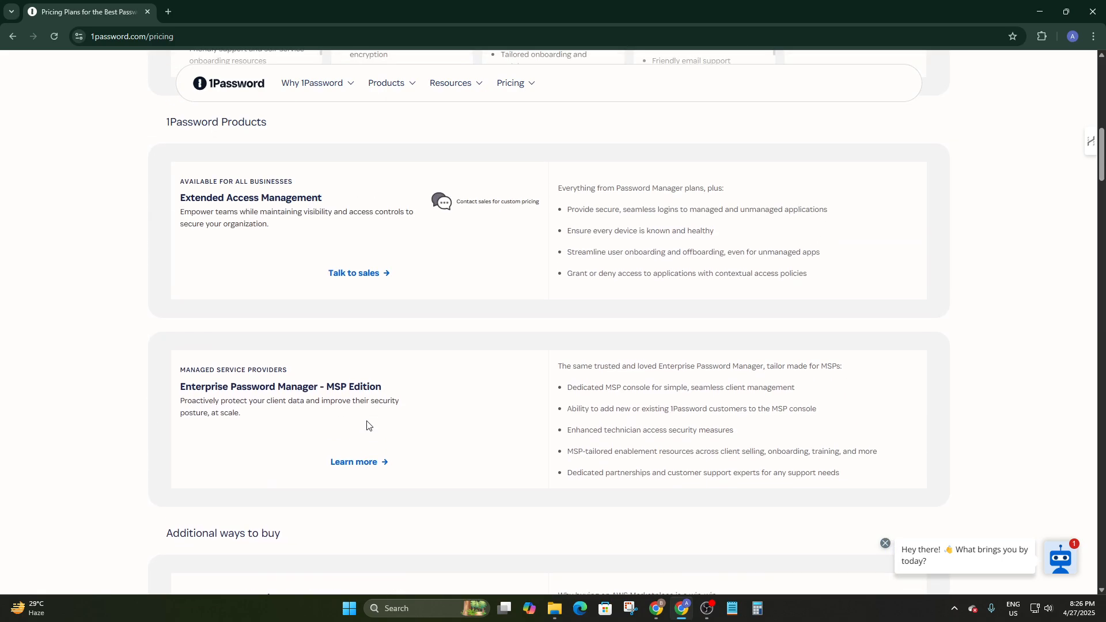
{"action": "scroll", "coordinate": [366, 424], "scroll_direction": "up", "scroll_amount": 4}
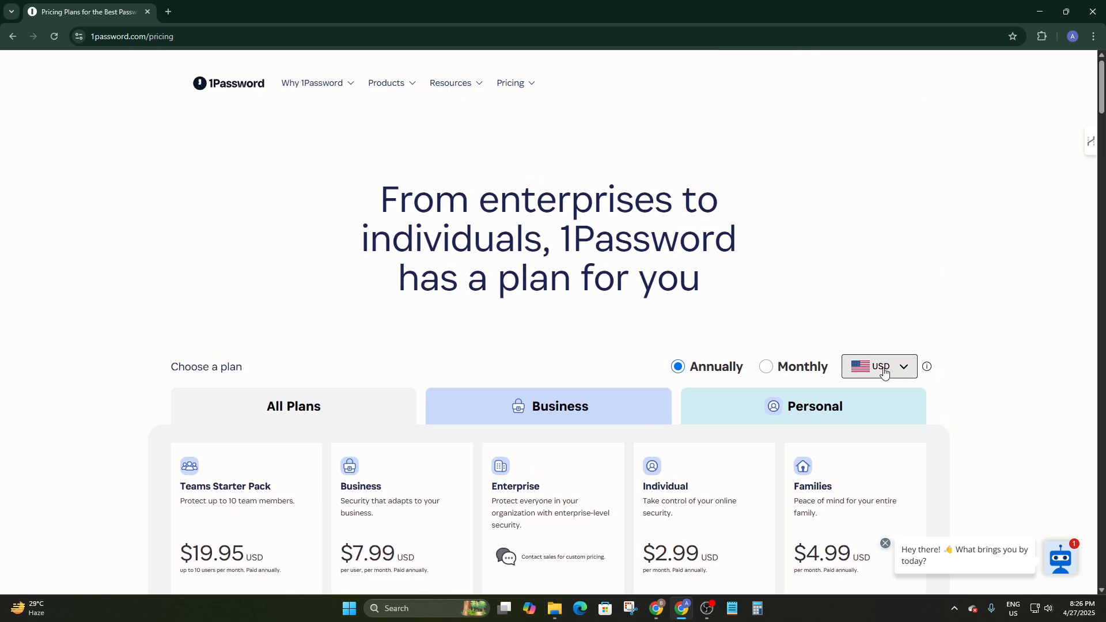
{"action": "scroll", "coordinate": [882, 357], "scroll_direction": "down", "scroll_amount": 2}
{"action": "scroll", "coordinate": [864, 357], "scroll_direction": "down", "scroll_amount": 5}
{"action": "scroll", "coordinate": [818, 363], "scroll_direction": "up", "scroll_amount": 2}
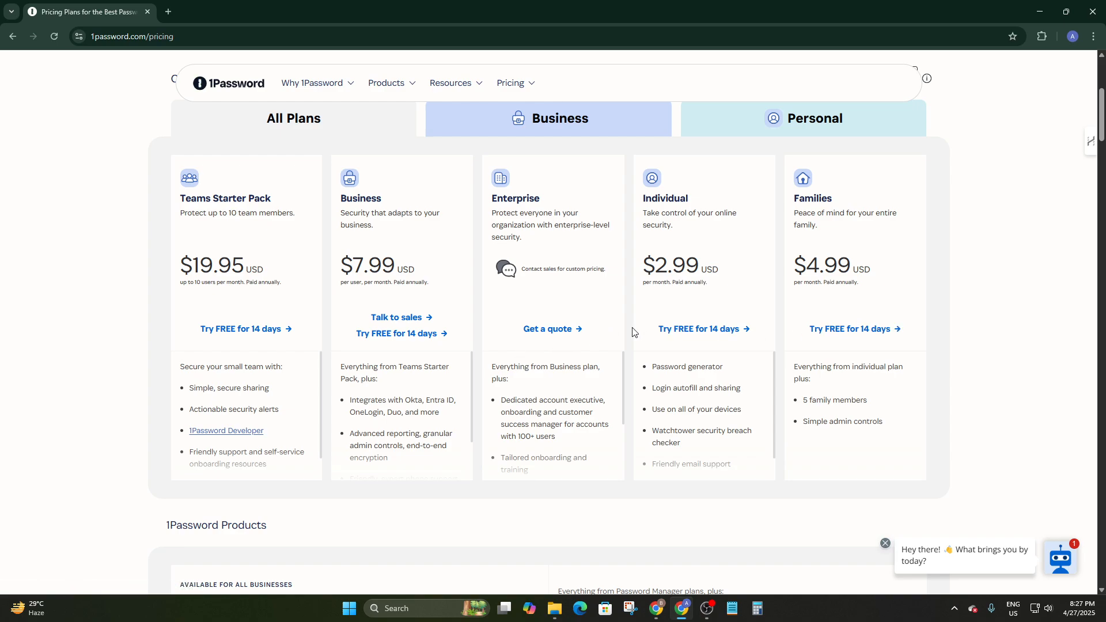
Start the Families 14-day free trial and open the 1Password extension's Chrome Web Store listing
{"action": "left_click", "coordinate": [847, 329]}
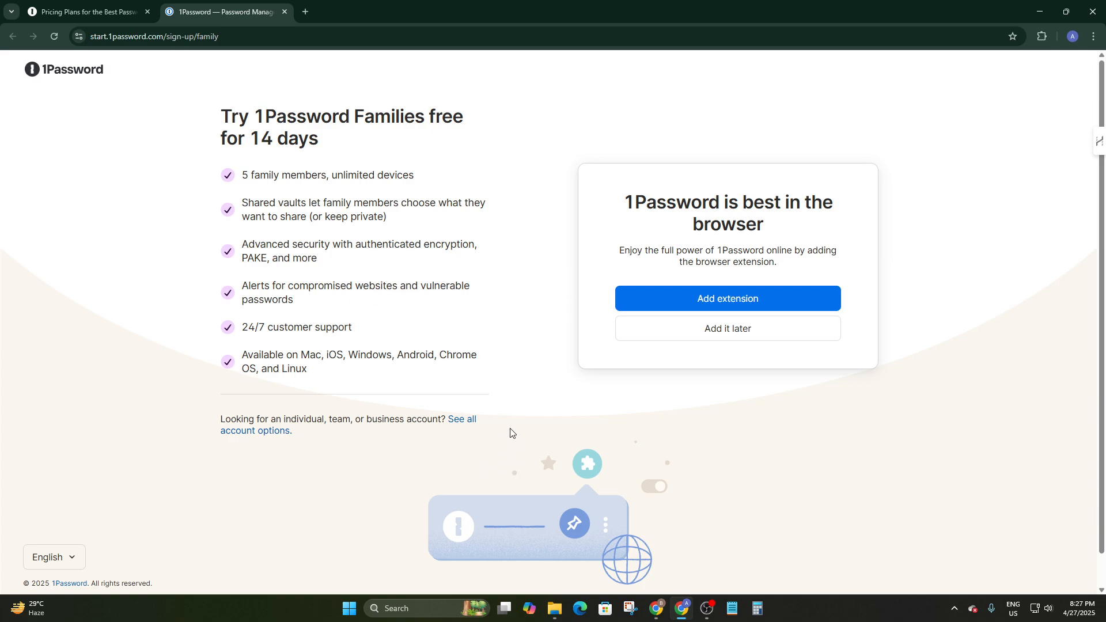
{"action": "left_click", "coordinate": [762, 297]}
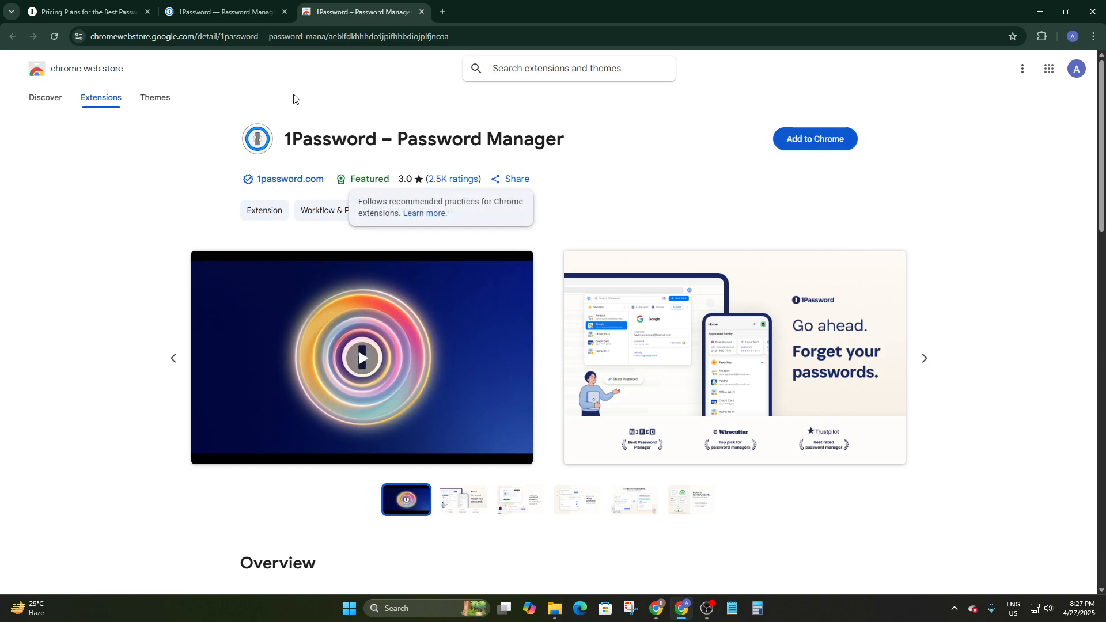
Add the 1Password – Password Manager extension to Chrome, approving its permissions, and check the download
{"action": "left_click", "coordinate": [805, 143]}
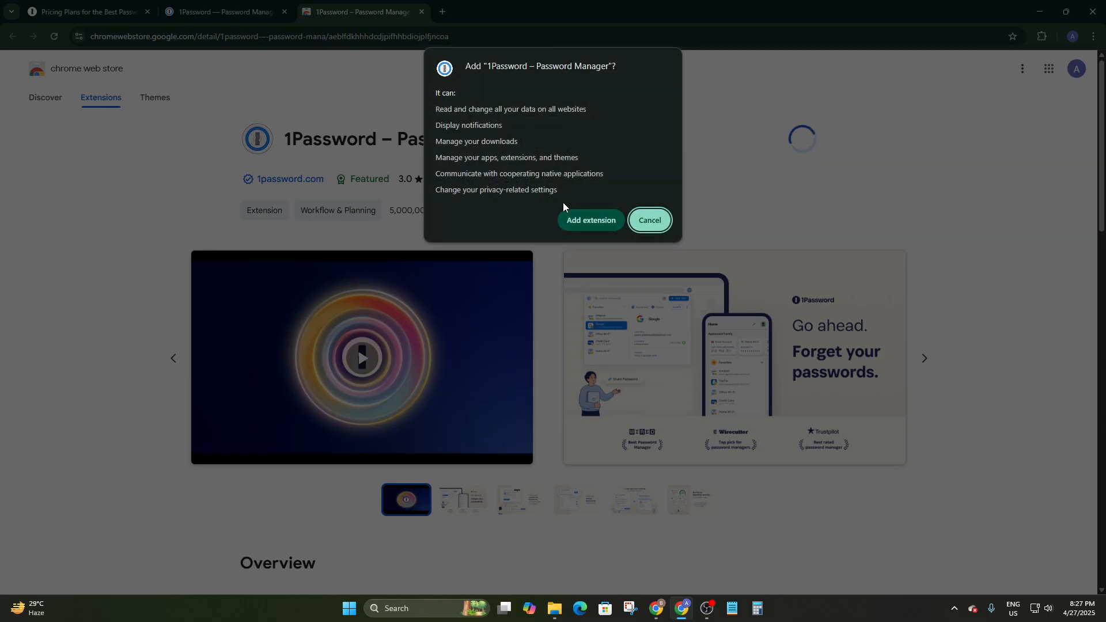
{"action": "left_click", "coordinate": [589, 220]}
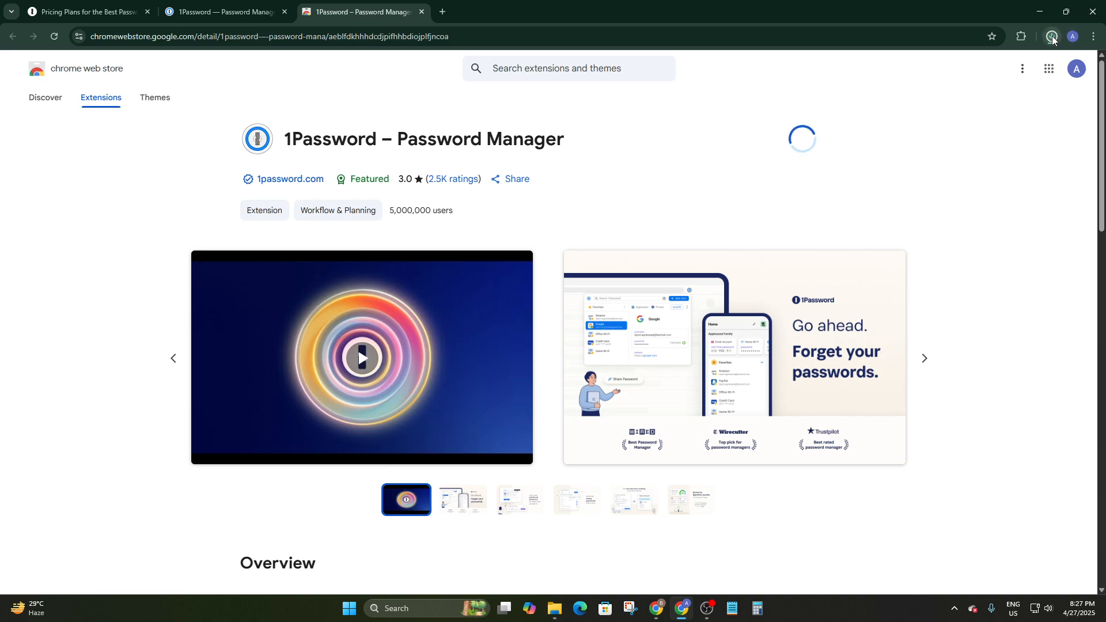
{"action": "left_click", "coordinate": [1052, 37]}
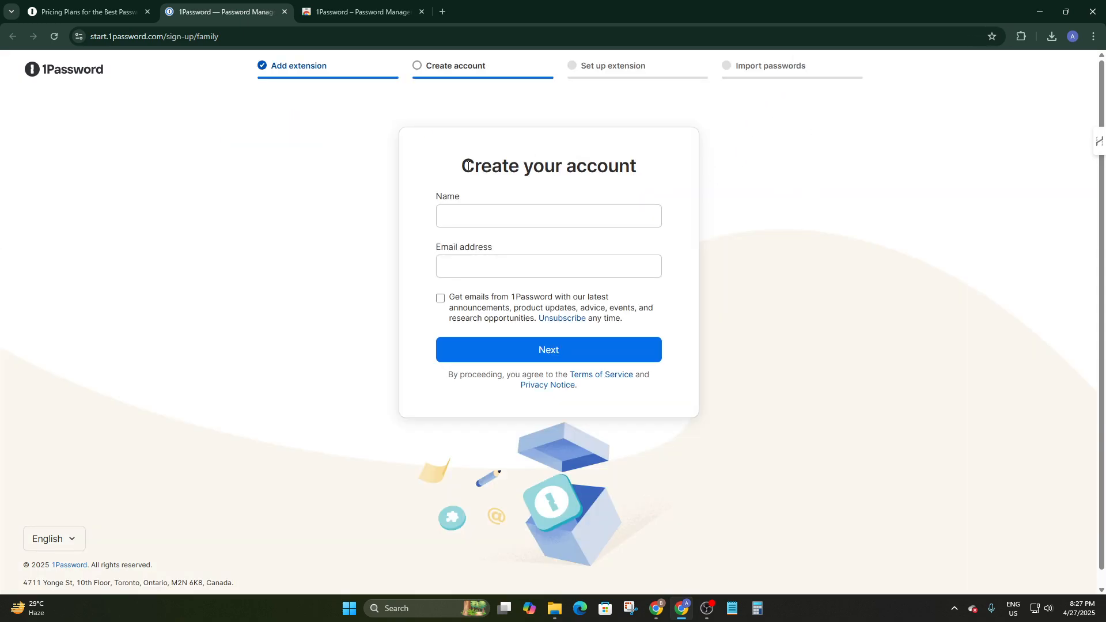
Enter the account holder's name and e-mail address, leave marketing emails unchecked, and continue
{"action": "left_click", "coordinate": [466, 219]}
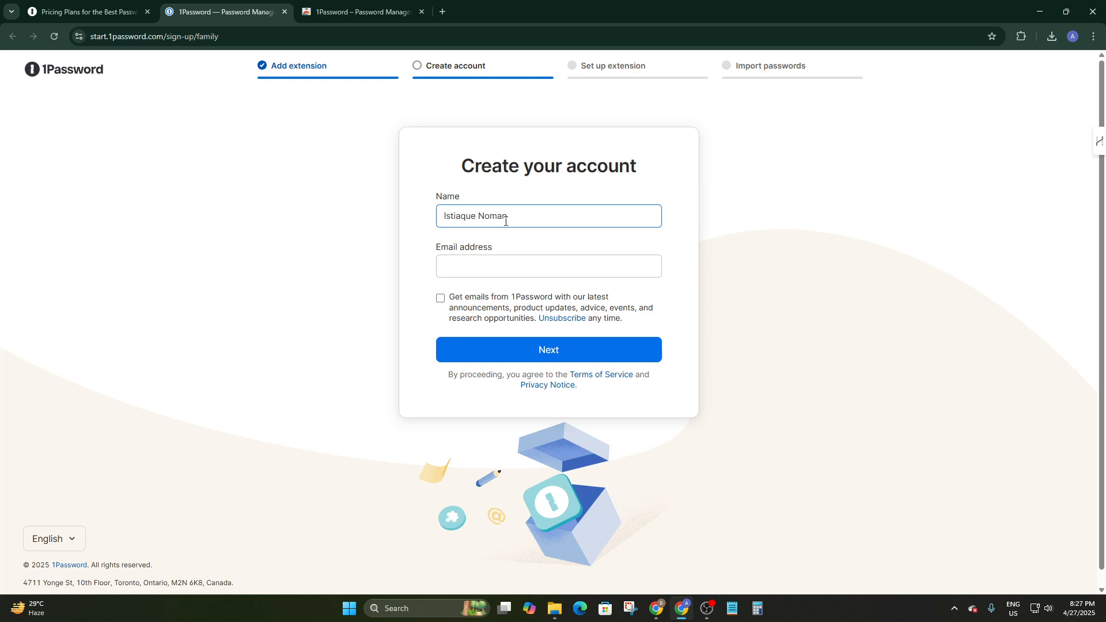
{"action": "left_click", "coordinate": [499, 266]}
{"action": "left_click", "coordinate": [507, 291]}
{"action": "left_click", "coordinate": [440, 297]}
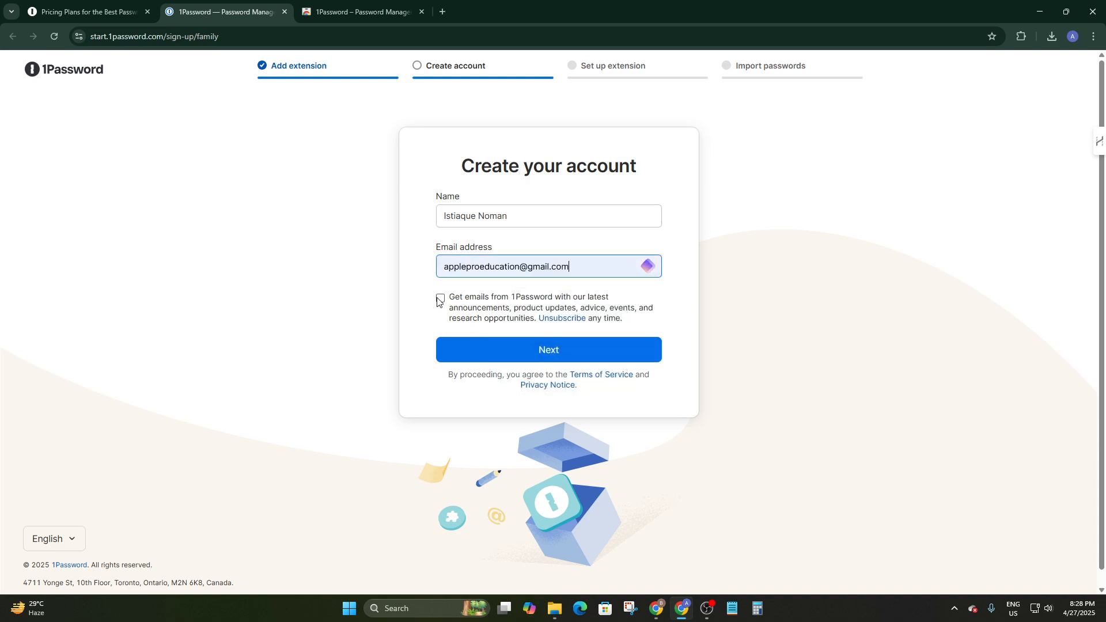
{"action": "left_click", "coordinate": [440, 300]}
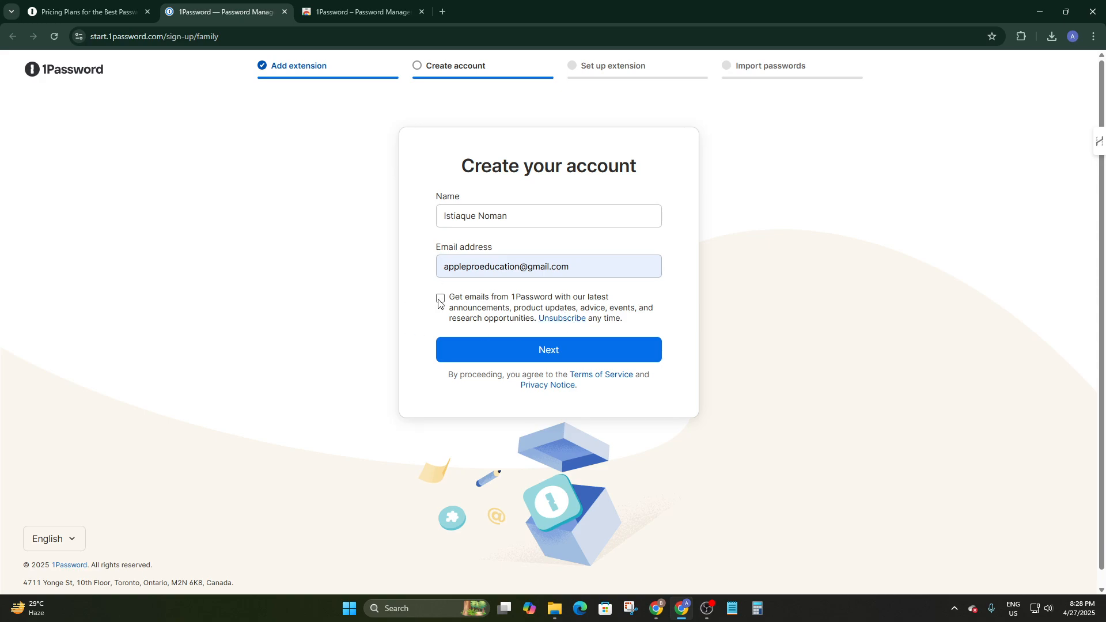
{"action": "left_click", "coordinate": [568, 347]}
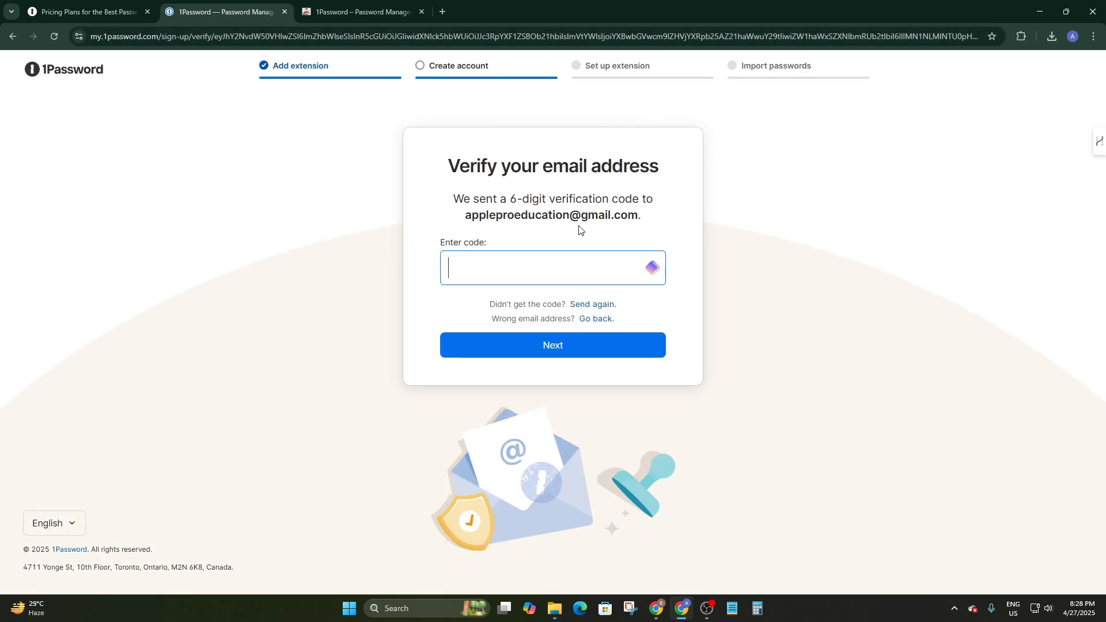
Open the 1Password verification-code email in Gmail in a new tab
{"action": "left_click", "coordinate": [442, 12]}
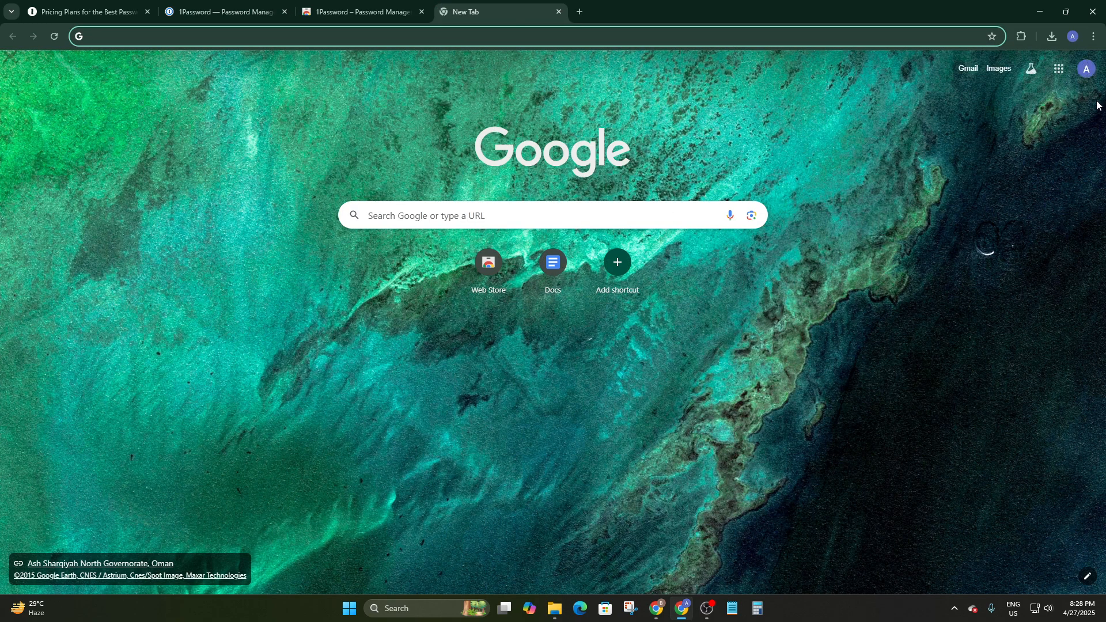
{"action": "left_click", "coordinate": [968, 68]}
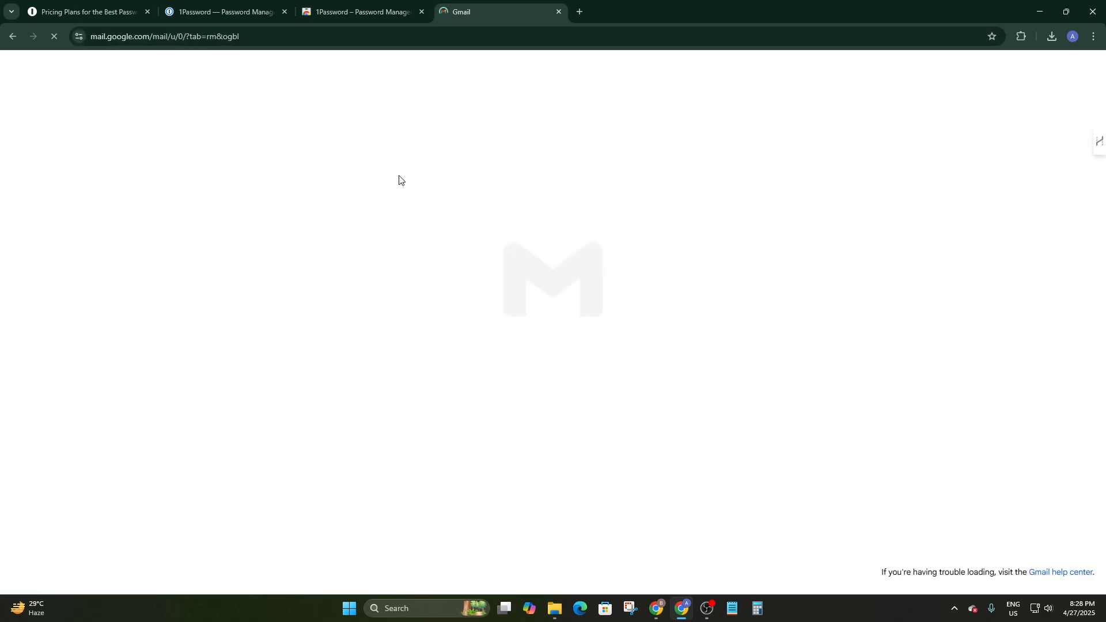
{"action": "left_click", "coordinate": [354, 160]}
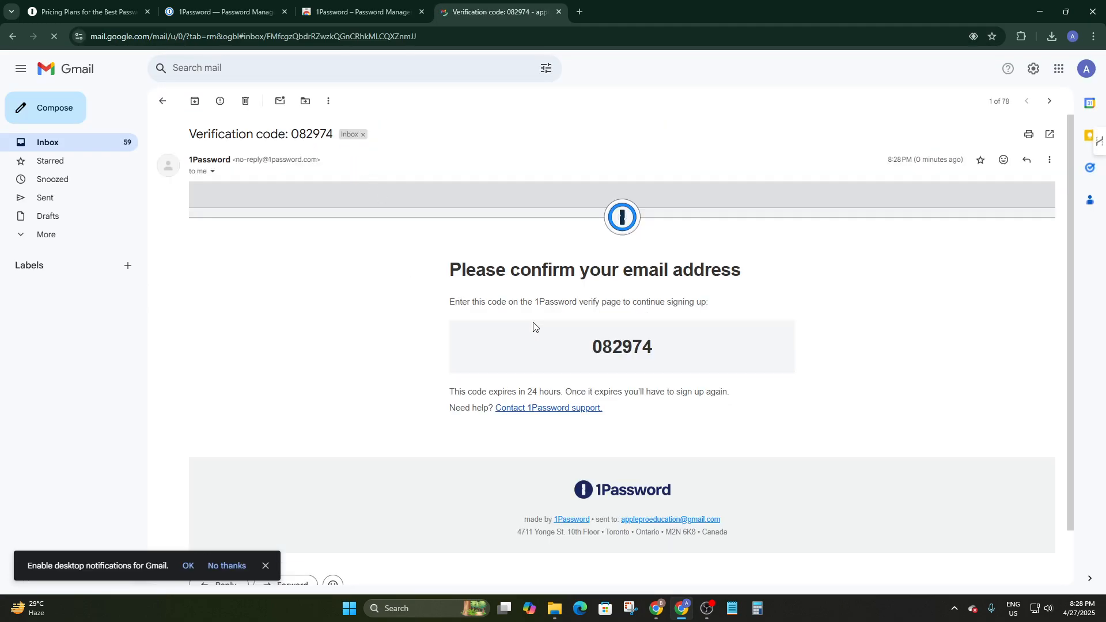
Copy the verification code and return to the code field on the 1Password verification page
{"action": "left_click_drag", "start_coordinate": [654, 346], "coordinate": [598, 347]}
{"action": "left_click", "coordinate": [665, 343]}
{"action": "left_click_drag", "start_coordinate": [460, 346], "coordinate": [598, 356]}
{"action": "key", "text": "ctrl+c"}
{"action": "left_click", "coordinate": [684, 354]}
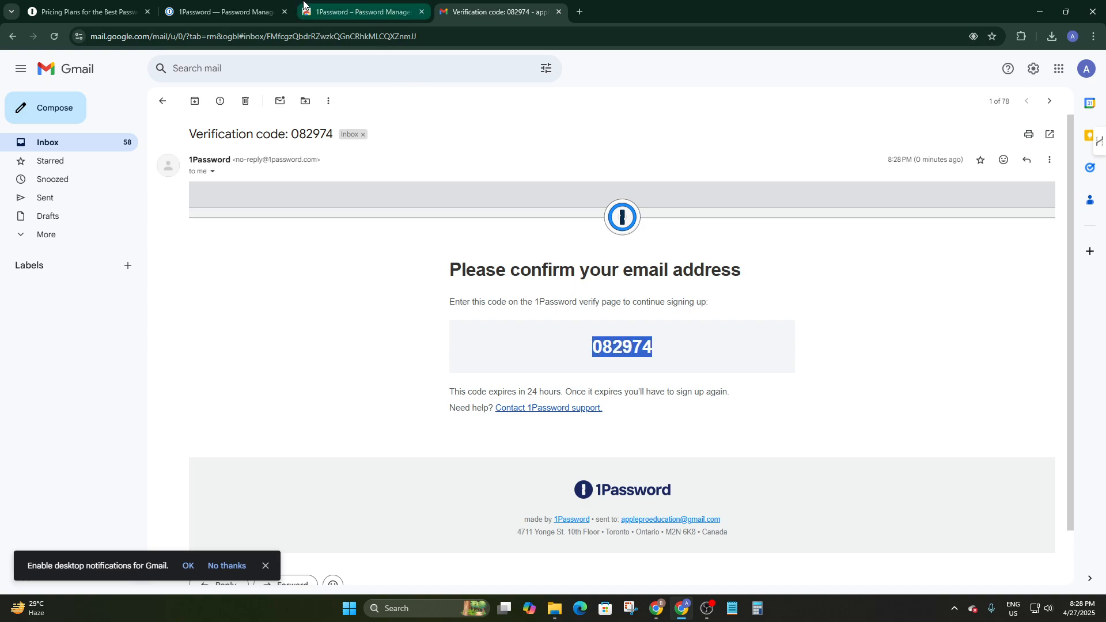
{"action": "left_click", "coordinate": [346, 12]}
{"action": "left_click", "coordinate": [225, 12]}
{"action": "left_click", "coordinate": [480, 268]}
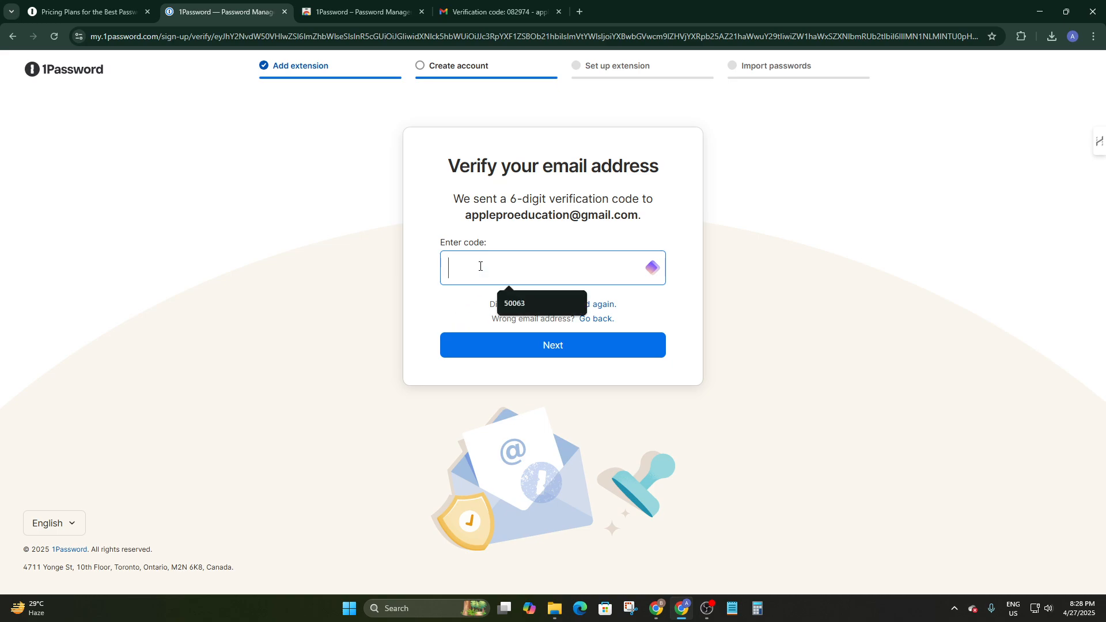
Paste and submit the verification code, then continue past the security explanation
{"action": "left_click", "coordinate": [517, 294]}
{"action": "left_click", "coordinate": [544, 344]}
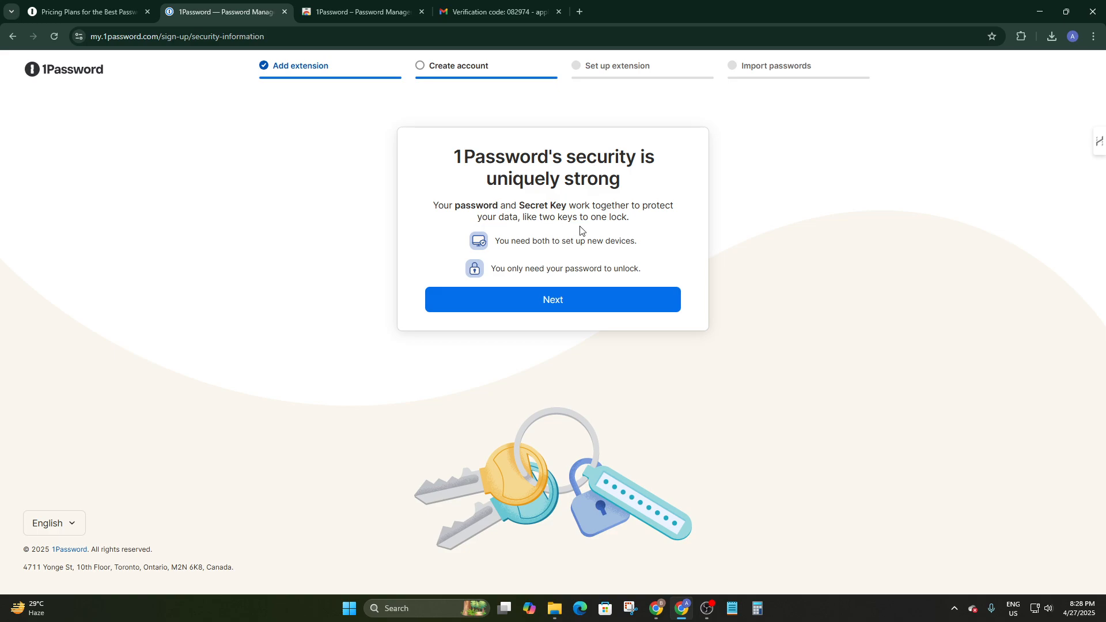
{"action": "left_click", "coordinate": [562, 293]}
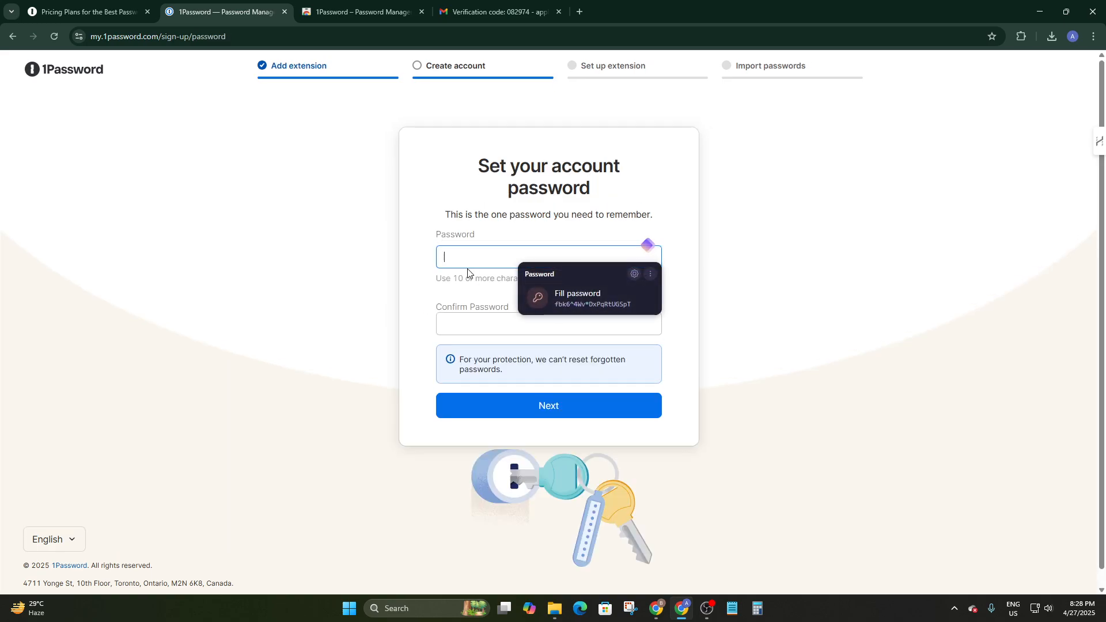
Enter a 17-character account password, ignoring the browser's suggested passwords
{"action": "left_click", "coordinate": [468, 271]}
{"action": "left_click", "coordinate": [488, 256]}
{"action": "left_click", "coordinate": [707, 181]}
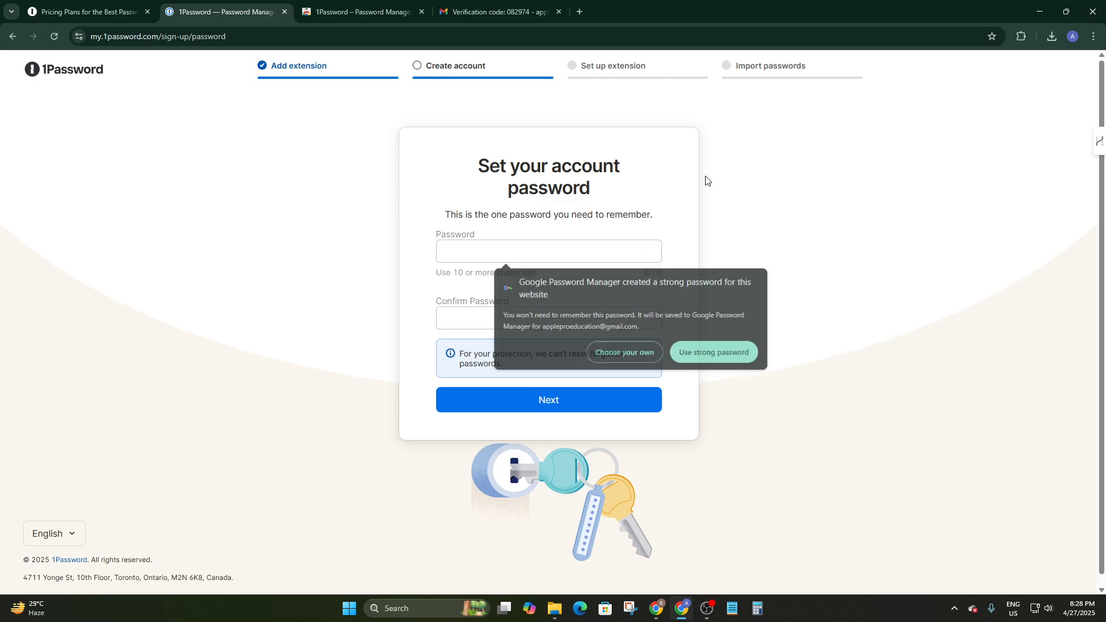
{"action": "left_click", "coordinate": [487, 248]}
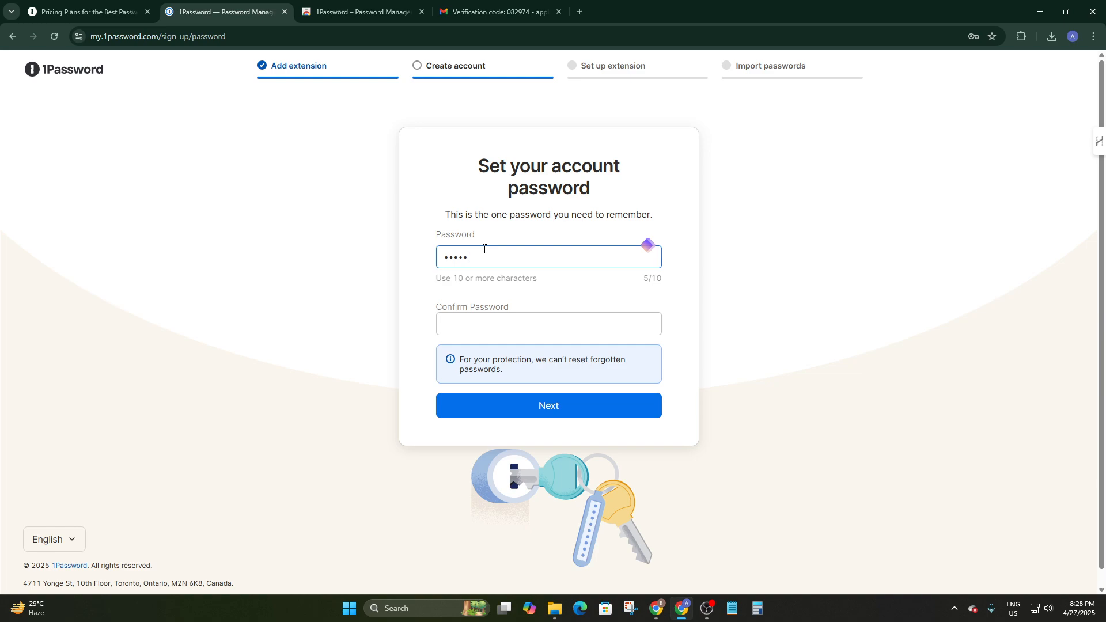
{"action": "key", "text": "BackSpace"}
{"action": "key", "text": "BackSpace"}
{"action": "key", "text": "BackSpace"}
{"action": "type", "text": "••••••"}
{"action": "left_click", "coordinate": [496, 320]}
{"action": "type", "text": "••"}
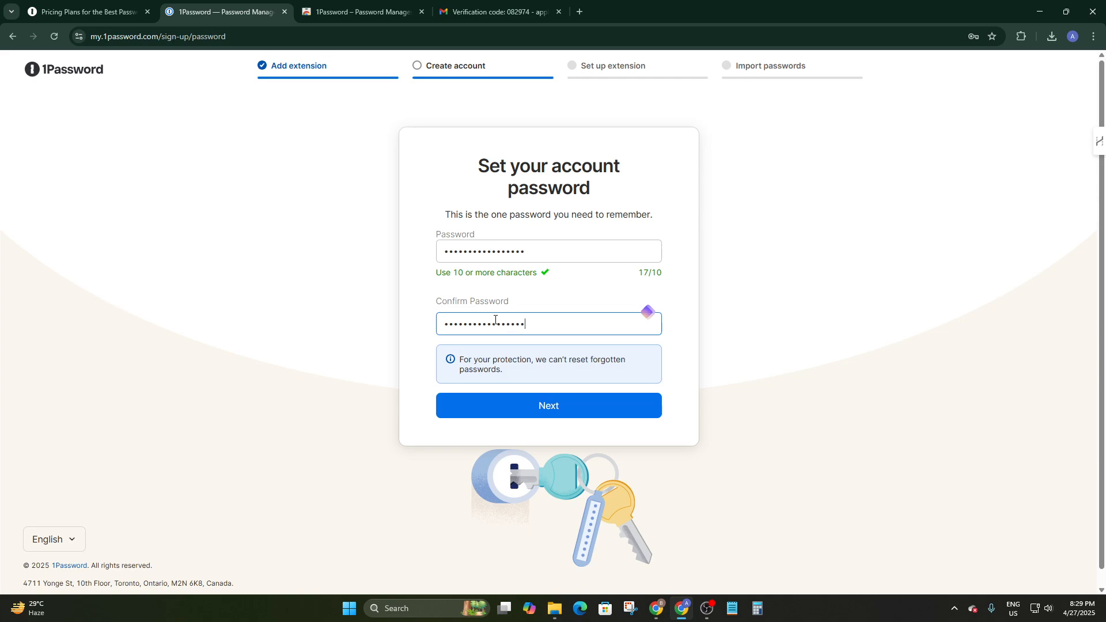
Submit the account password, decline saving it in Chrome, and review the payment page
{"action": "left_click", "coordinate": [562, 406]}
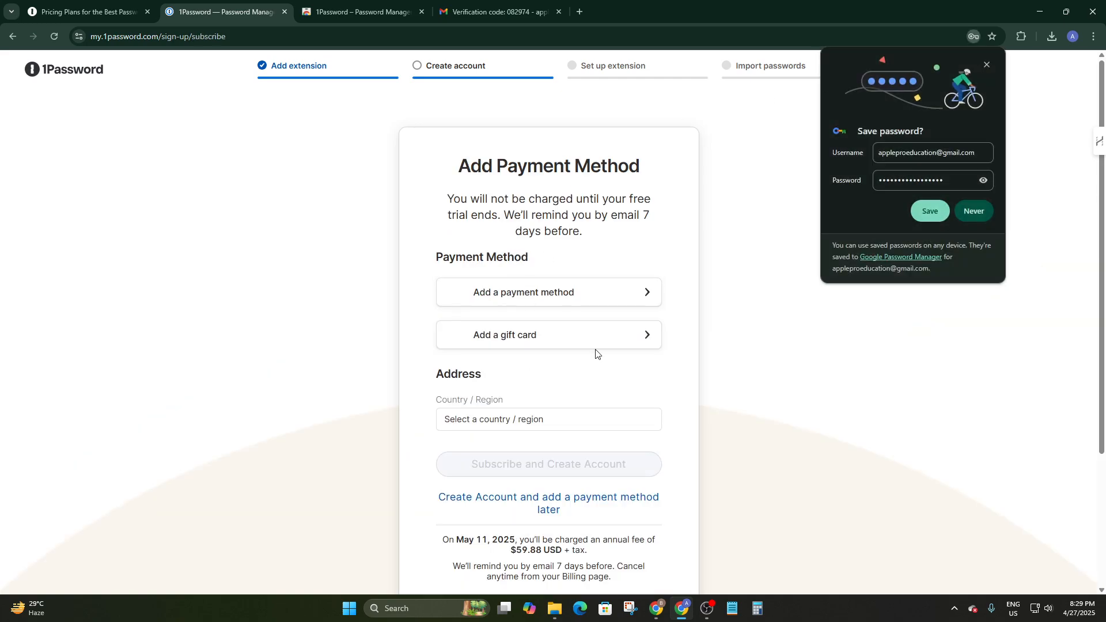
{"action": "left_click", "coordinate": [979, 212]}
{"action": "scroll", "coordinate": [588, 296], "scroll_direction": "down", "scroll_amount": 2}
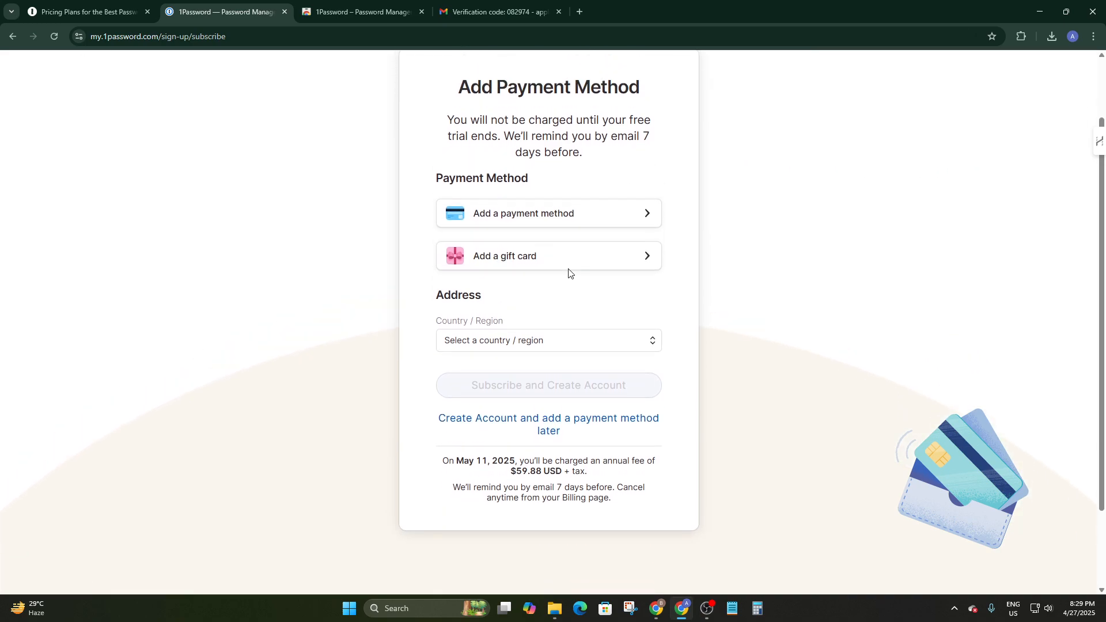
{"action": "scroll", "coordinate": [568, 273], "scroll_direction": "up", "scroll_amount": 2}
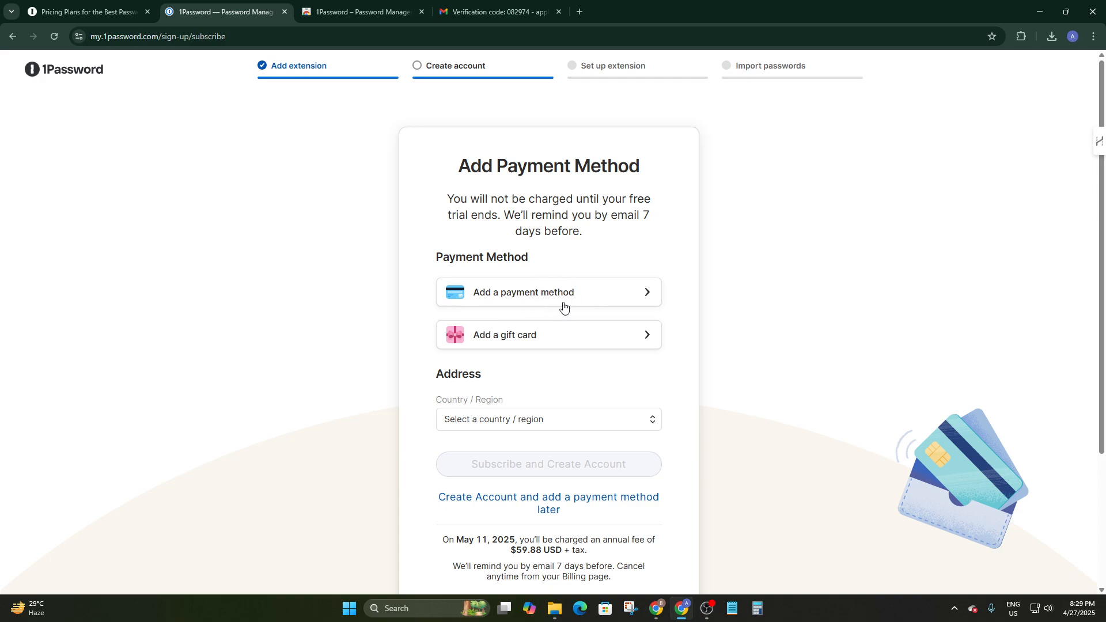
{"action": "scroll", "coordinate": [565, 294], "scroll_direction": "down", "scroll_amount": 3}
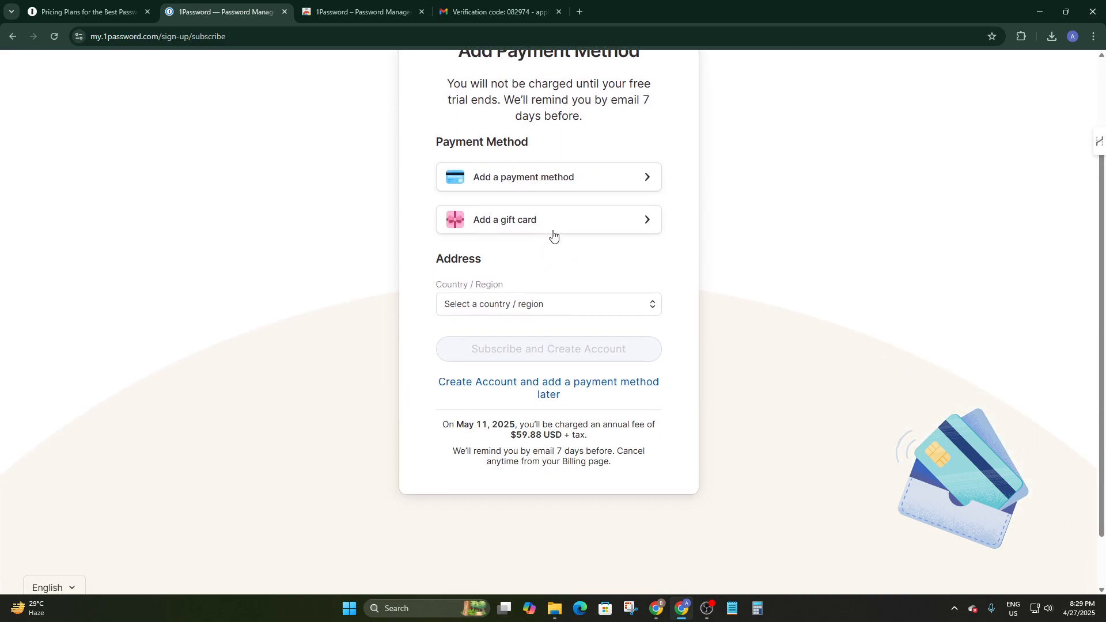
{"action": "scroll", "coordinate": [634, 316], "scroll_direction": "up", "scroll_amount": 1}
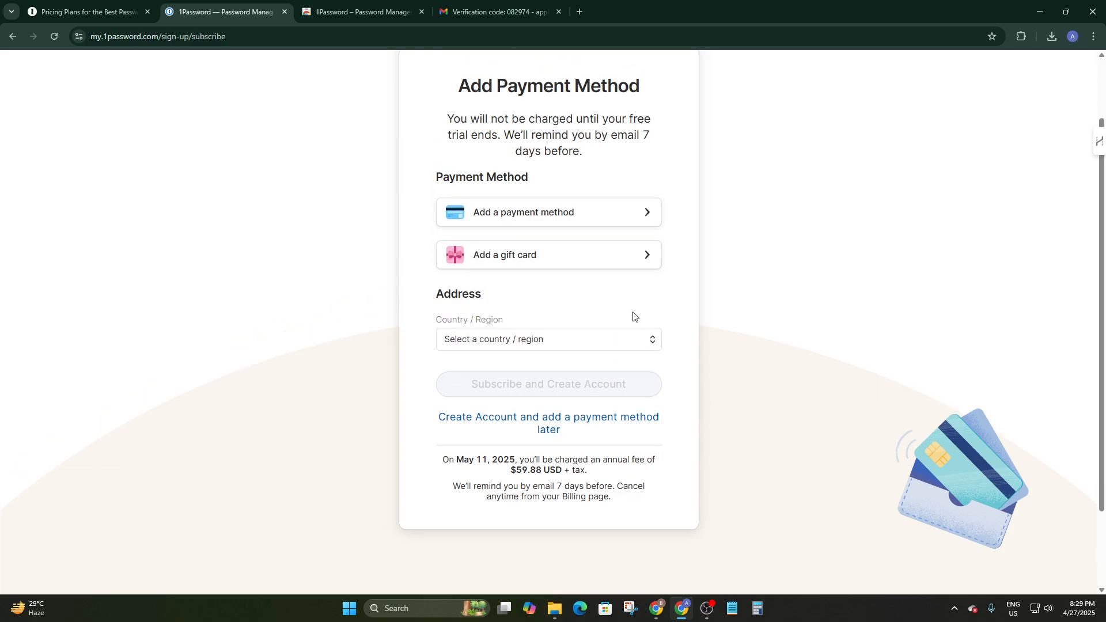
{"action": "scroll", "coordinate": [633, 316], "scroll_direction": "up", "scroll_amount": 2}
{"action": "scroll", "coordinate": [518, 333], "scroll_direction": "down", "scroll_amount": 1}
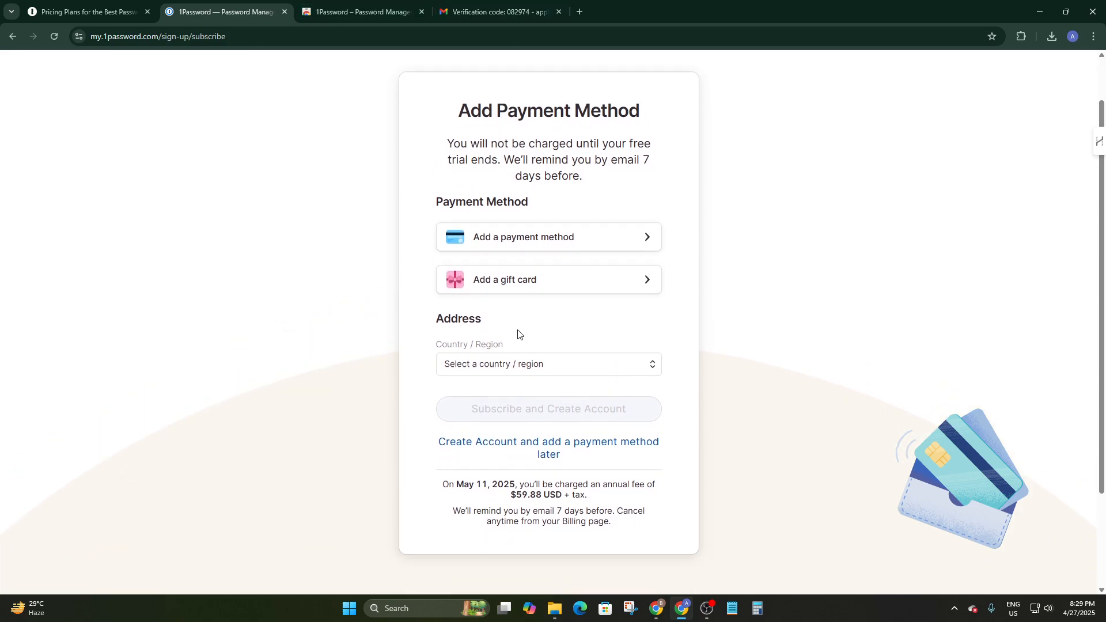
{"action": "scroll", "coordinate": [625, 246], "scroll_direction": "up", "scroll_amount": 1}
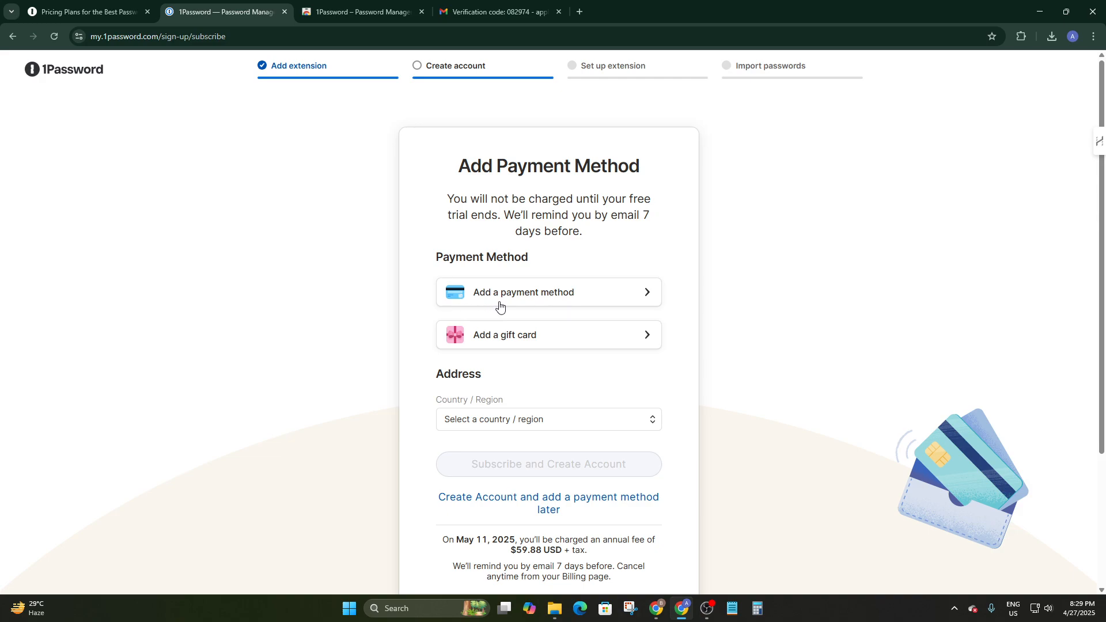
Look over the gift card and card payment options, then create the account without a payment method
{"action": "left_click", "coordinate": [496, 342]}
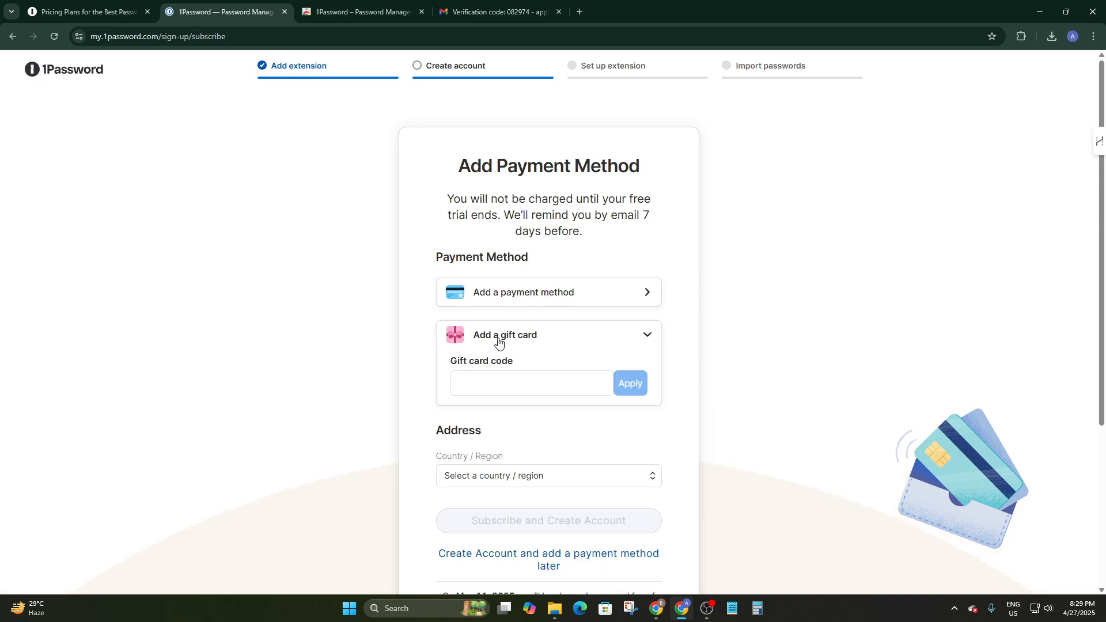
{"action": "left_click", "coordinate": [506, 384]}
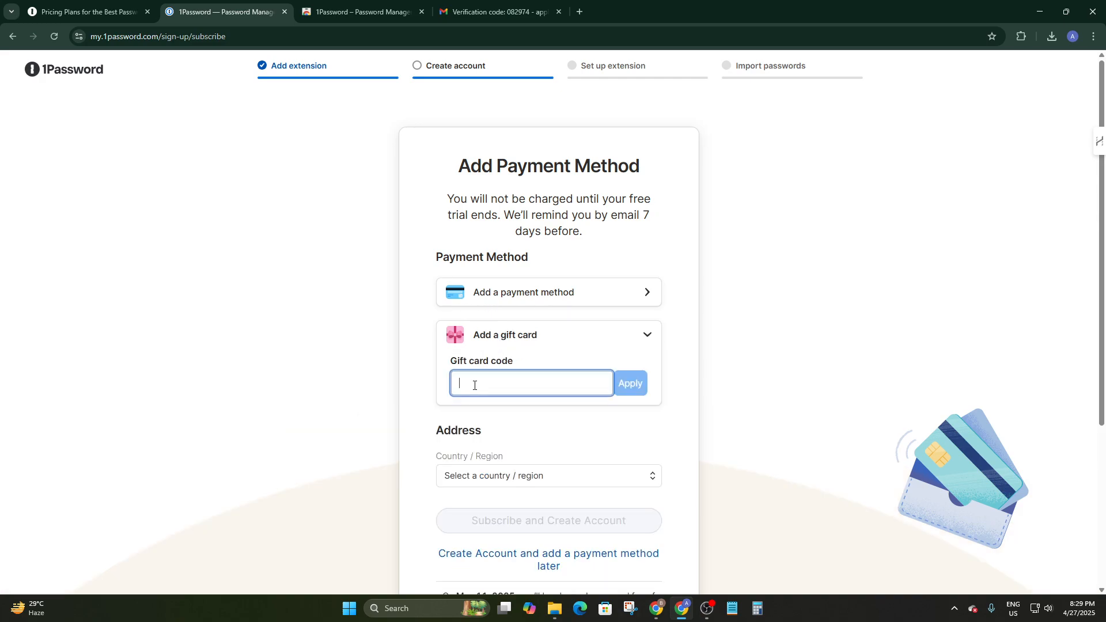
{"action": "left_click", "coordinate": [555, 292]}
{"action": "scroll", "coordinate": [452, 361], "scroll_direction": "down", "scroll_amount": 2}
{"action": "scroll", "coordinate": [490, 366], "scroll_direction": "up", "scroll_amount": 2}
{"action": "scroll", "coordinate": [490, 366], "scroll_direction": "down", "scroll_amount": 6}
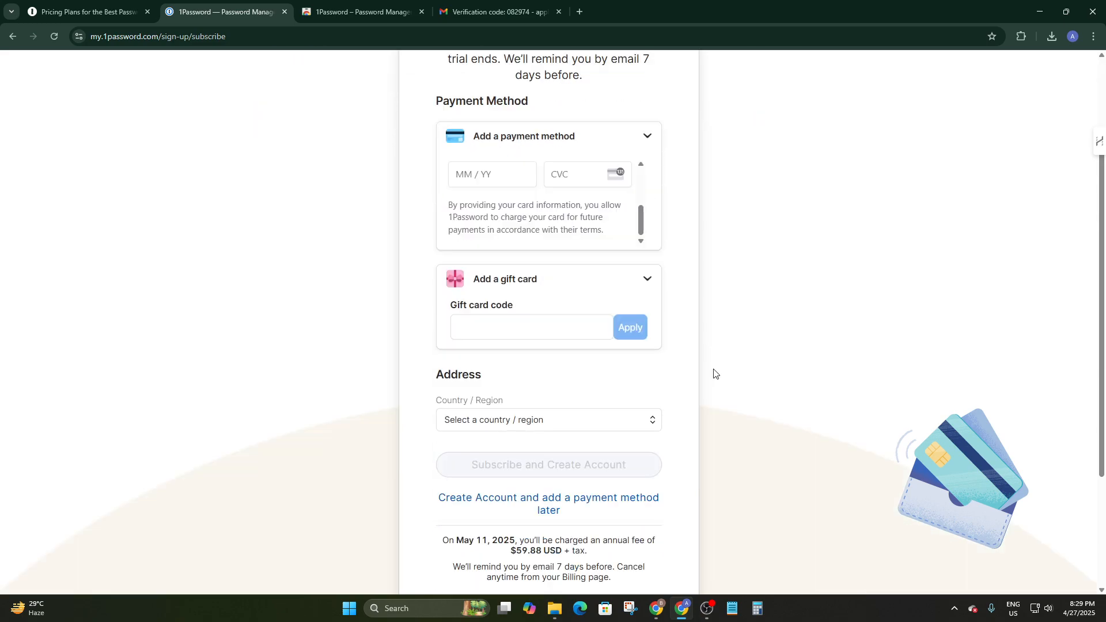
{"action": "scroll", "coordinate": [667, 267], "scroll_direction": "up", "scroll_amount": 4}
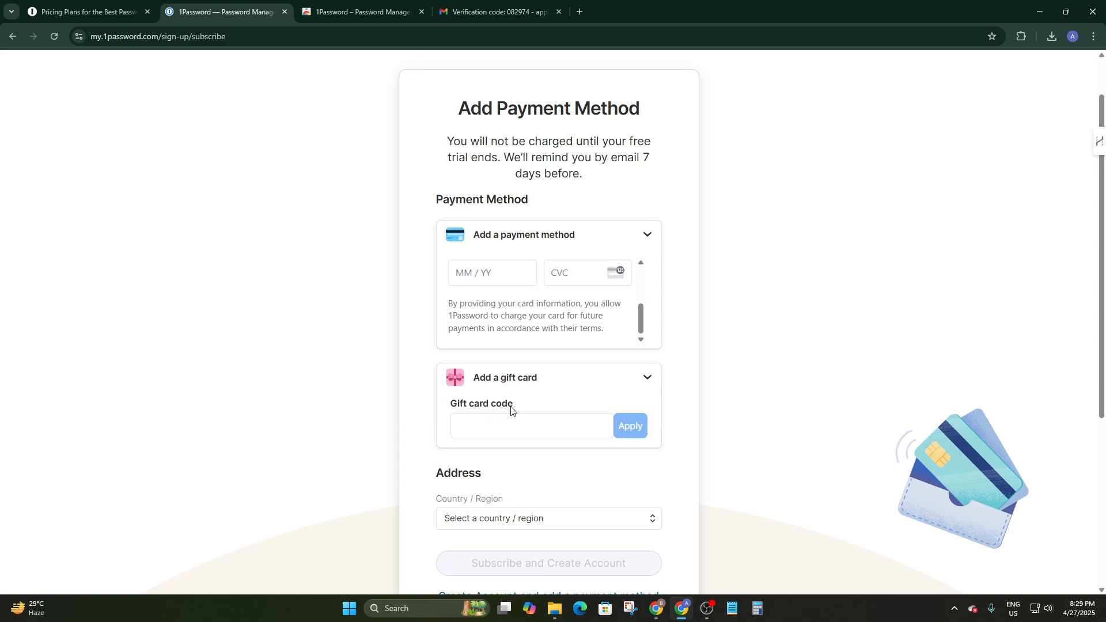
{"action": "scroll", "coordinate": [511, 412], "scroll_direction": "down", "scroll_amount": 3}
{"action": "left_click", "coordinate": [598, 351]}
{"action": "left_click", "coordinate": [785, 370]}
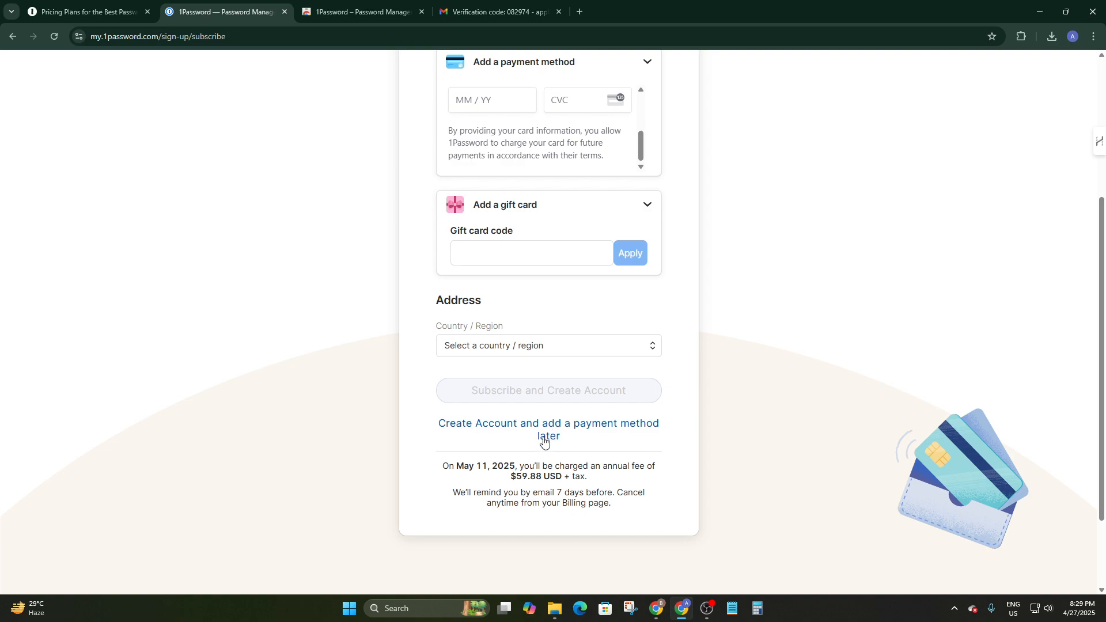
{"action": "left_click", "coordinate": [538, 420]}
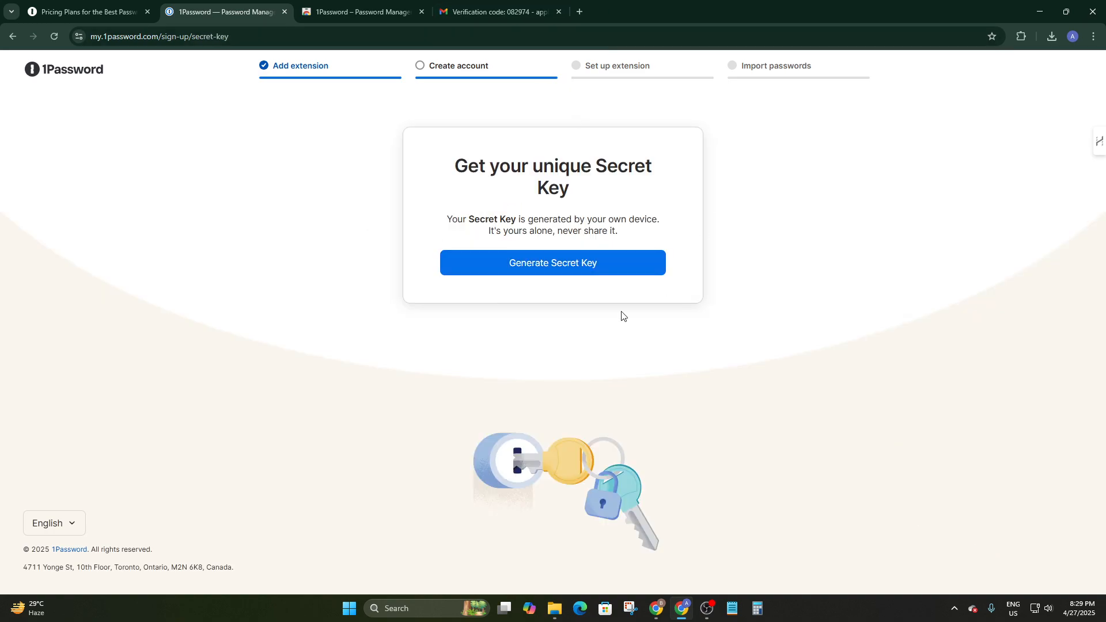
Generate the Secret Key and save the Emergency Kit PDF (45.2 KB)
{"action": "left_click", "coordinate": [548, 264]}
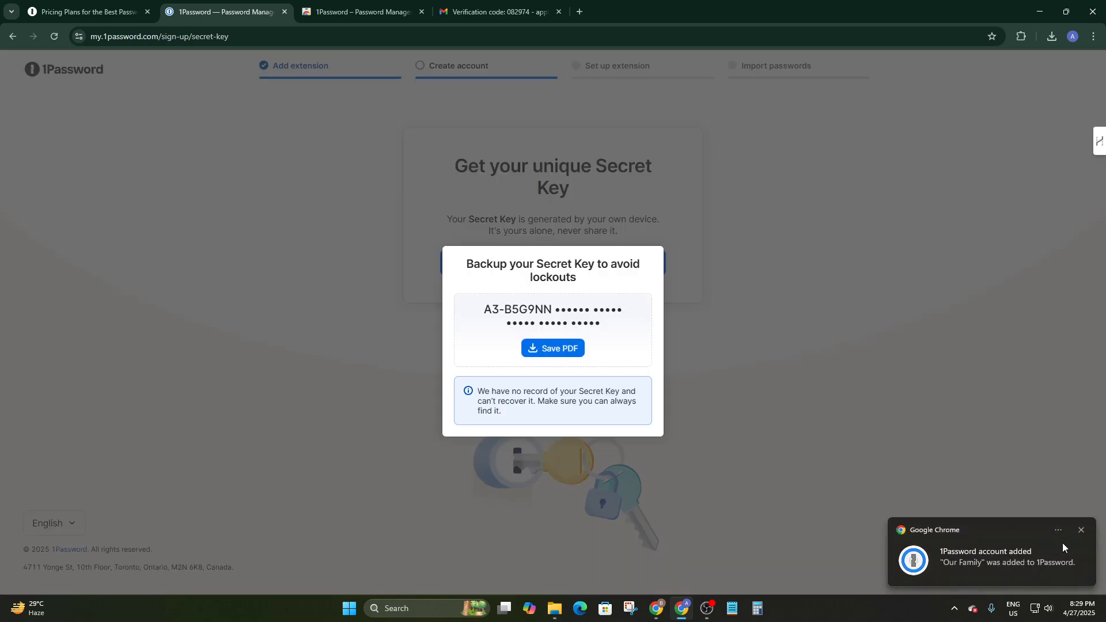
{"action": "left_click", "coordinate": [1081, 530]}
{"action": "left_click", "coordinate": [550, 349]}
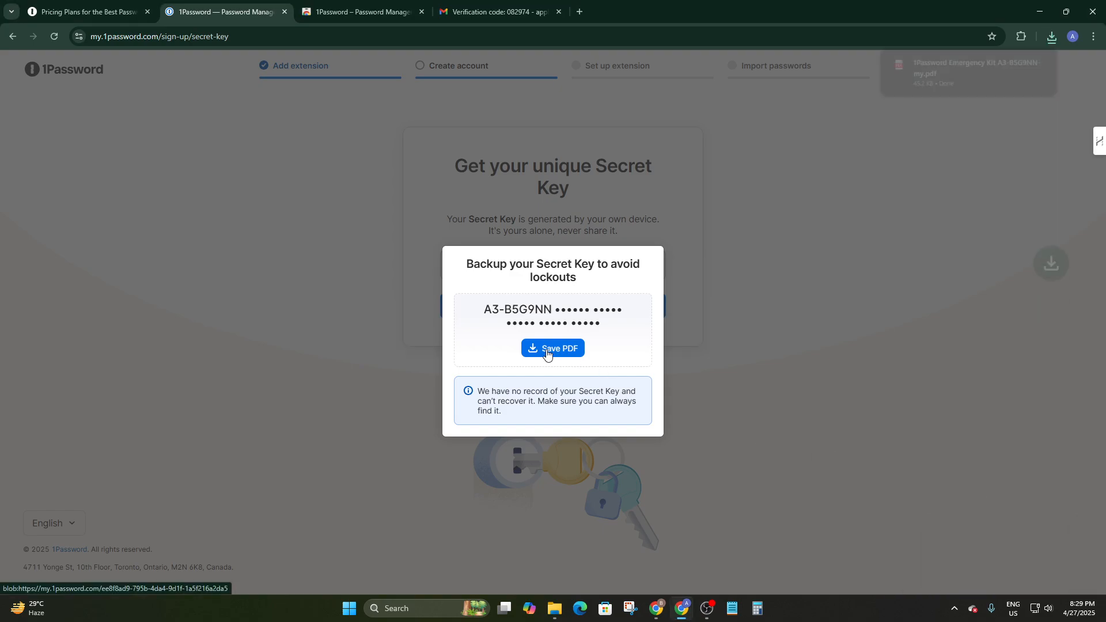
{"action": "mouse_move", "coordinate": [1000, 61]}
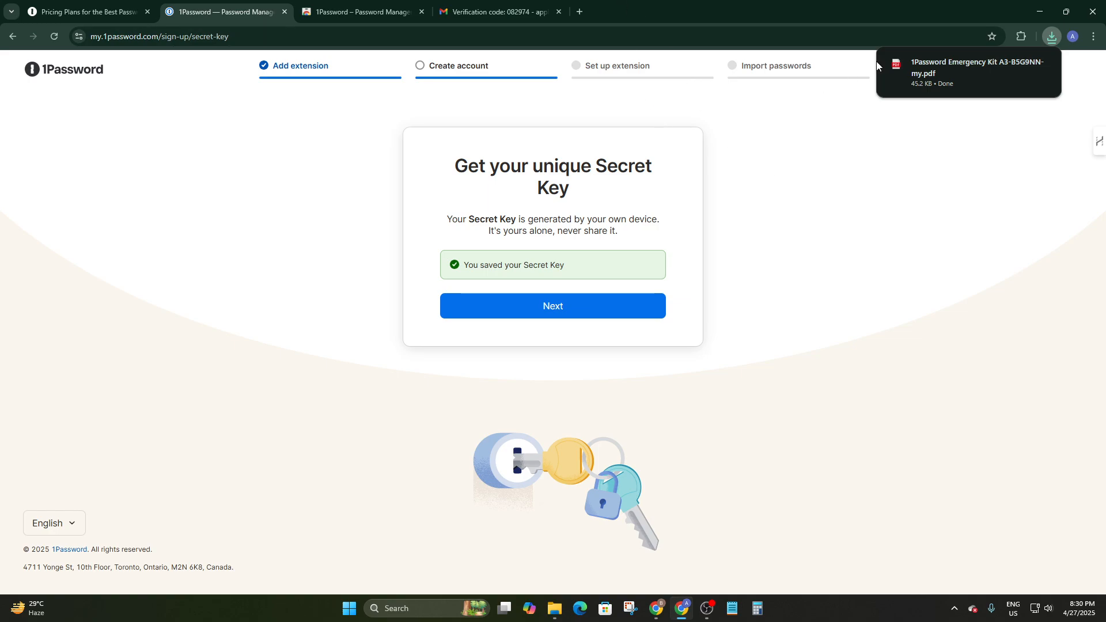
{"action": "mouse_move", "coordinate": [929, 80]}
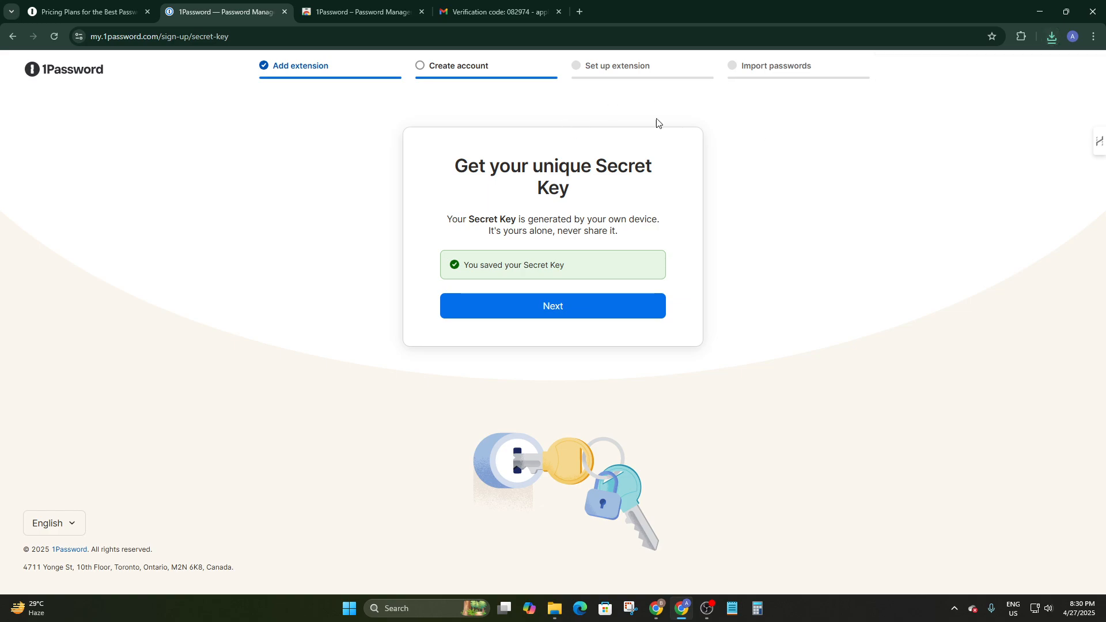
Continue past the Secret Key step and skip inviting family members for now
{"action": "left_click", "coordinate": [604, 305]}
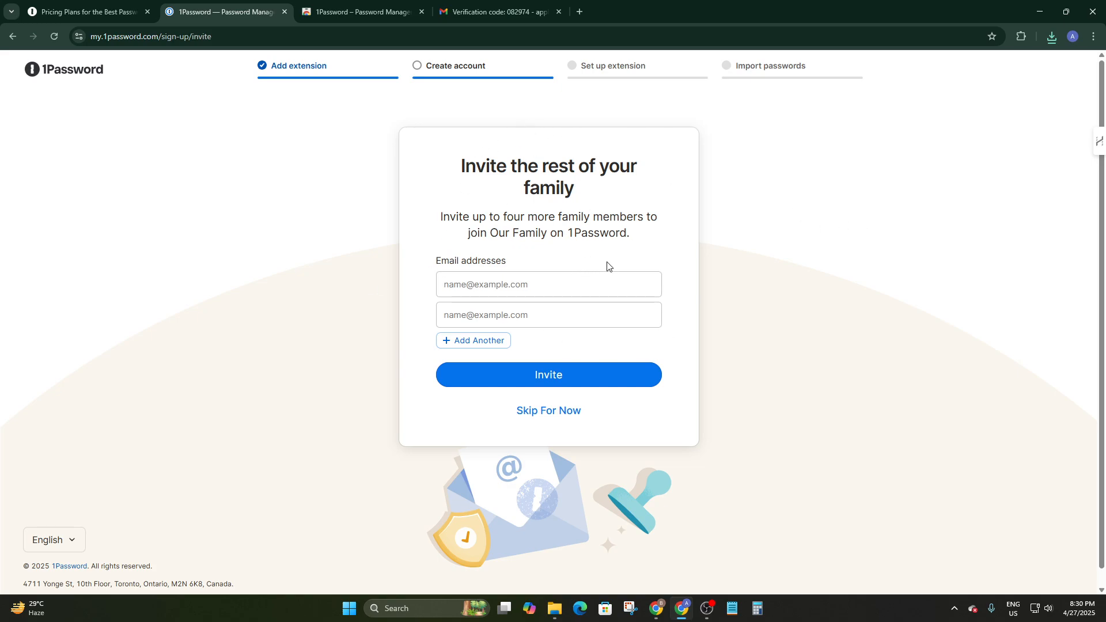
{"action": "left_click", "coordinate": [547, 412]}
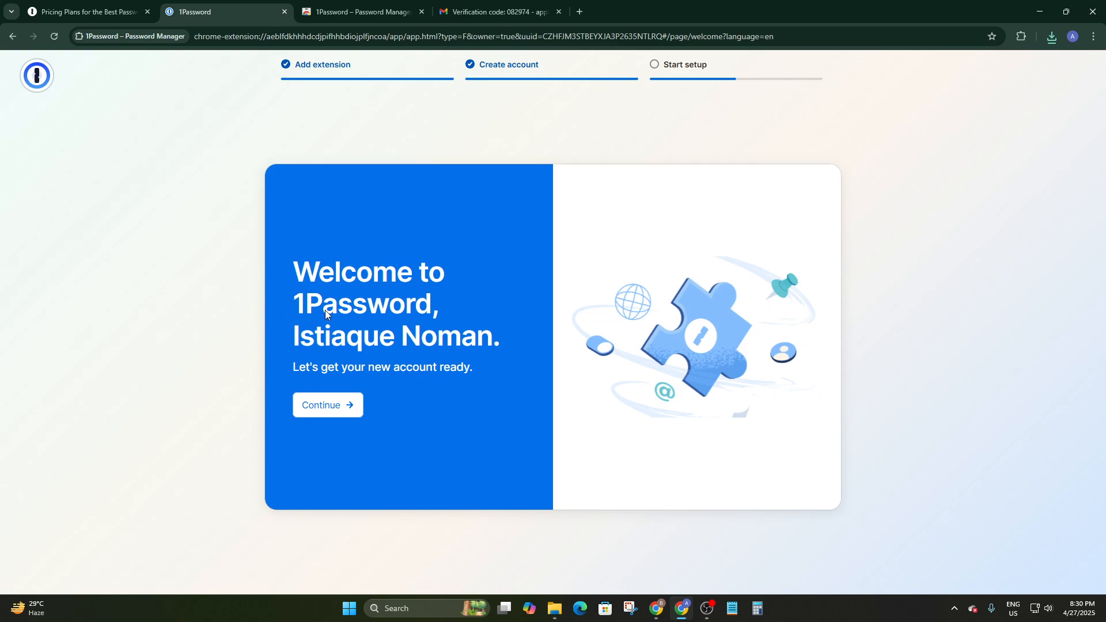
Complete the setup checklist: skip the tutorial, pin 1Password to the toolbar, and open its popup
{"action": "left_click", "coordinate": [306, 397]}
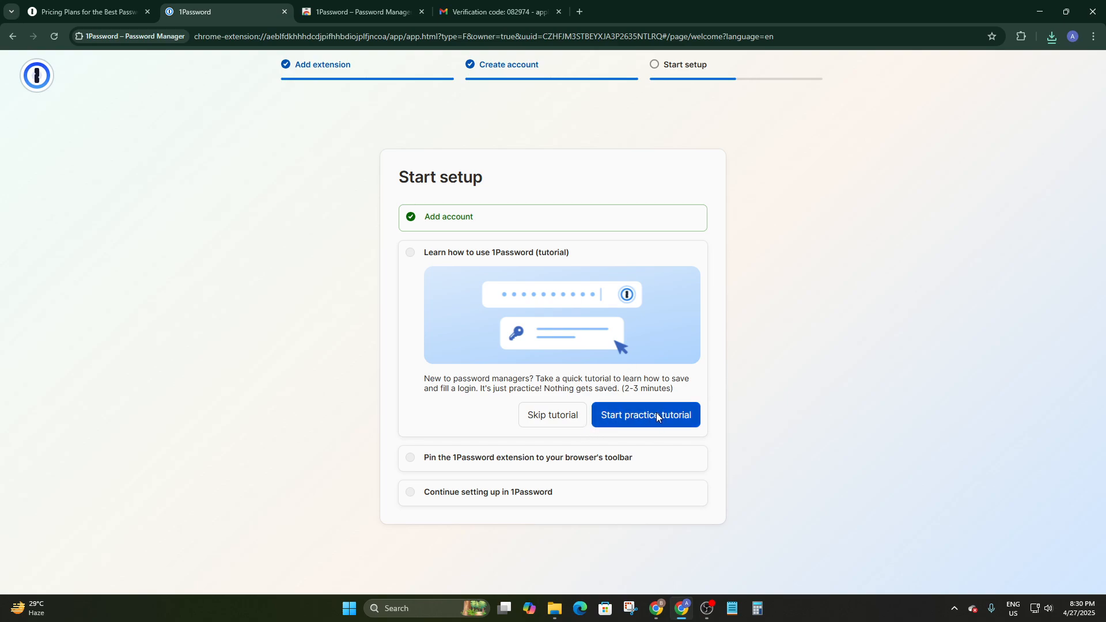
{"action": "left_click", "coordinate": [544, 409]}
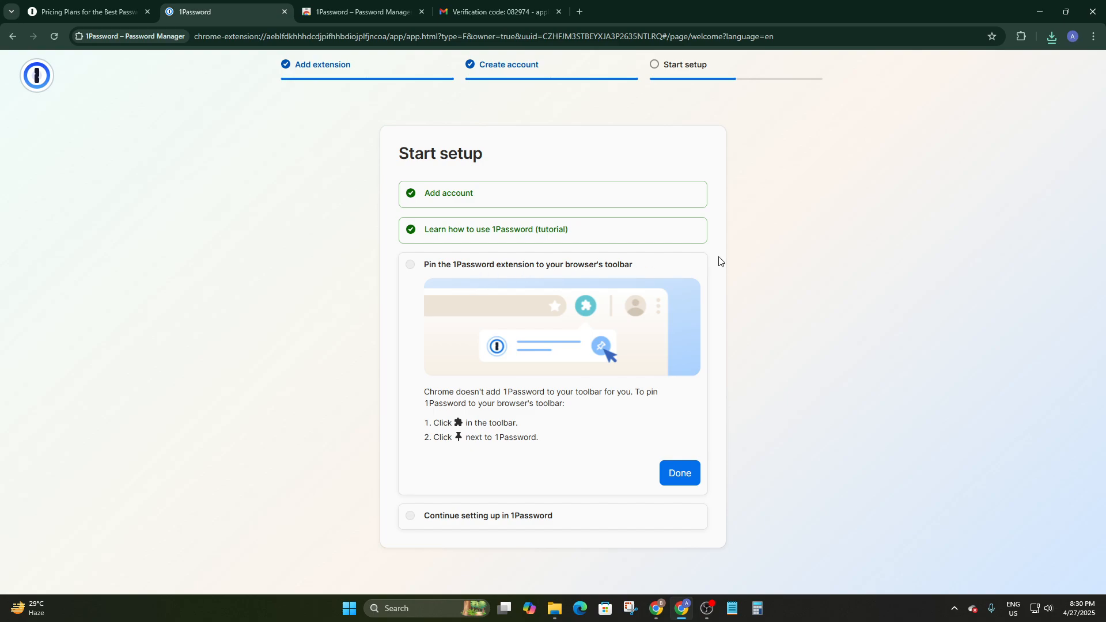
{"action": "left_click", "coordinate": [1021, 41]}
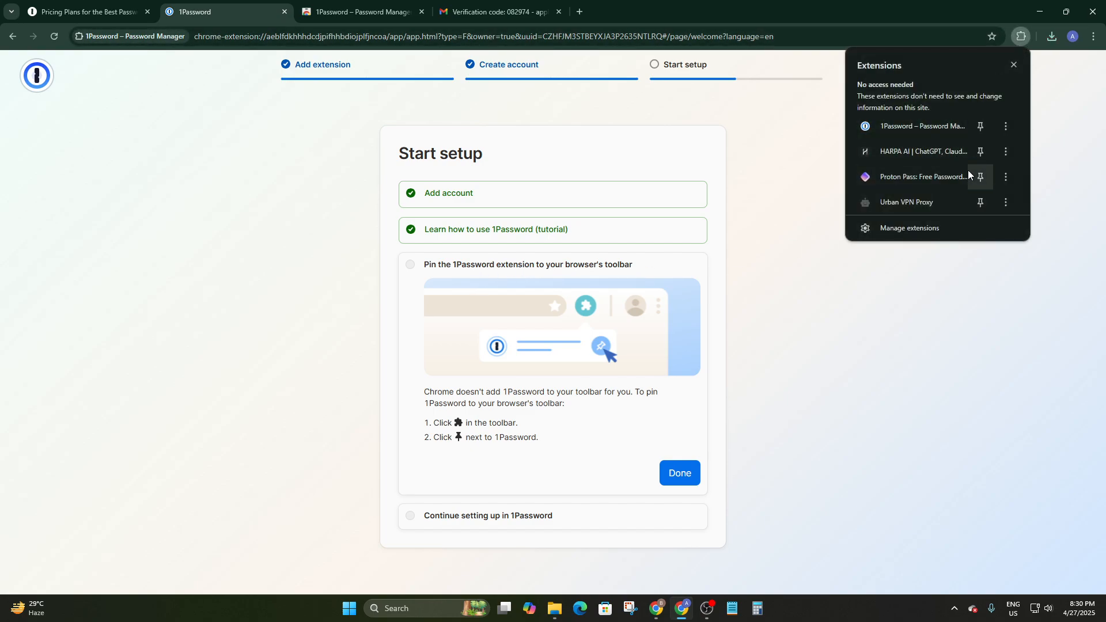
{"action": "left_click", "coordinate": [980, 126]}
{"action": "left_click", "coordinate": [852, 306]}
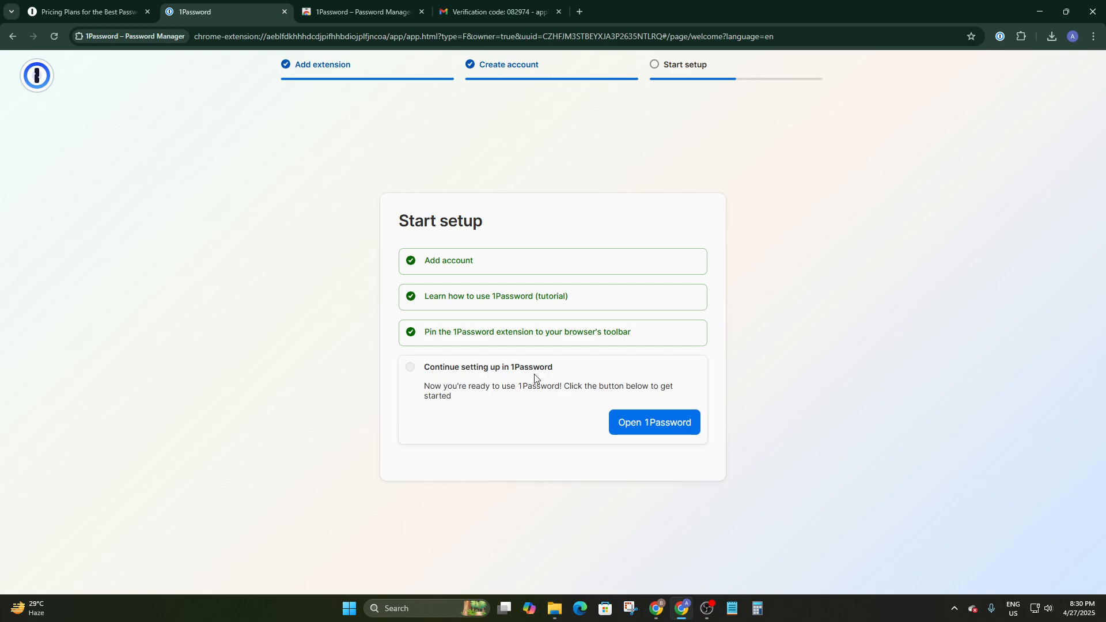
{"action": "left_click", "coordinate": [649, 423]}
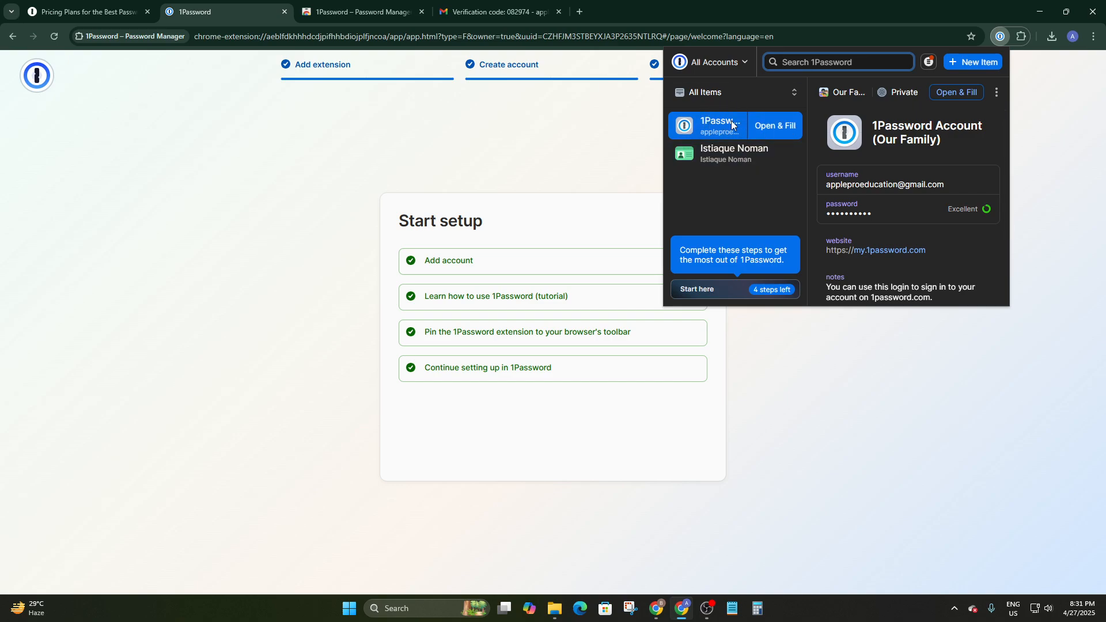
Open the personal identity item and scroll through its email, welcome notes and Starter Kit tag
{"action": "left_click", "coordinate": [719, 161]}
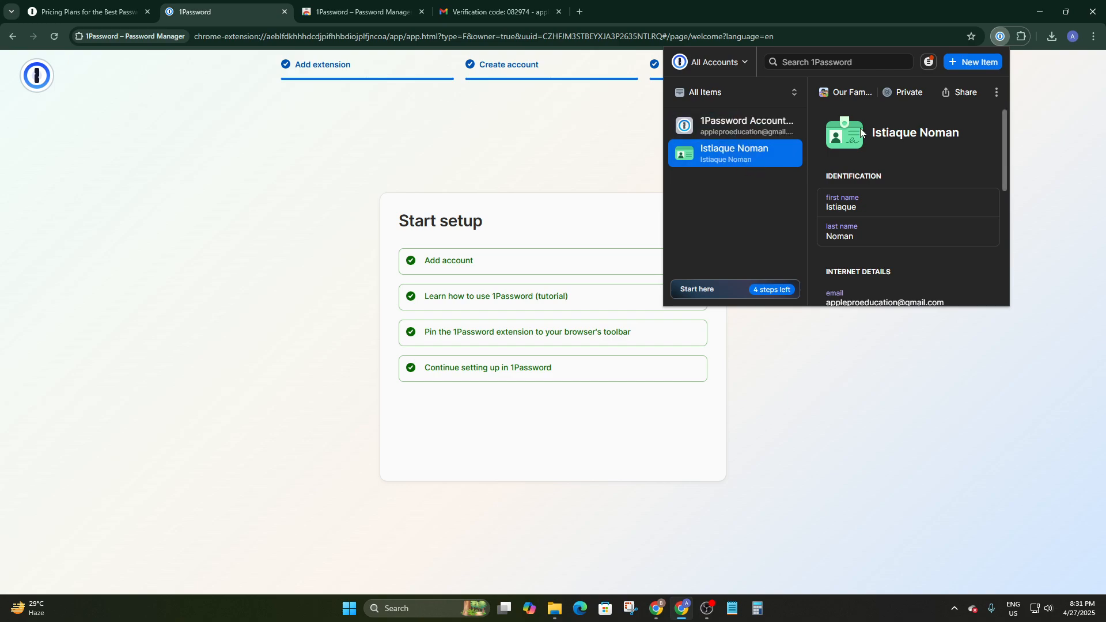
{"action": "scroll", "coordinate": [899, 173], "scroll_direction": "down", "scroll_amount": 1}
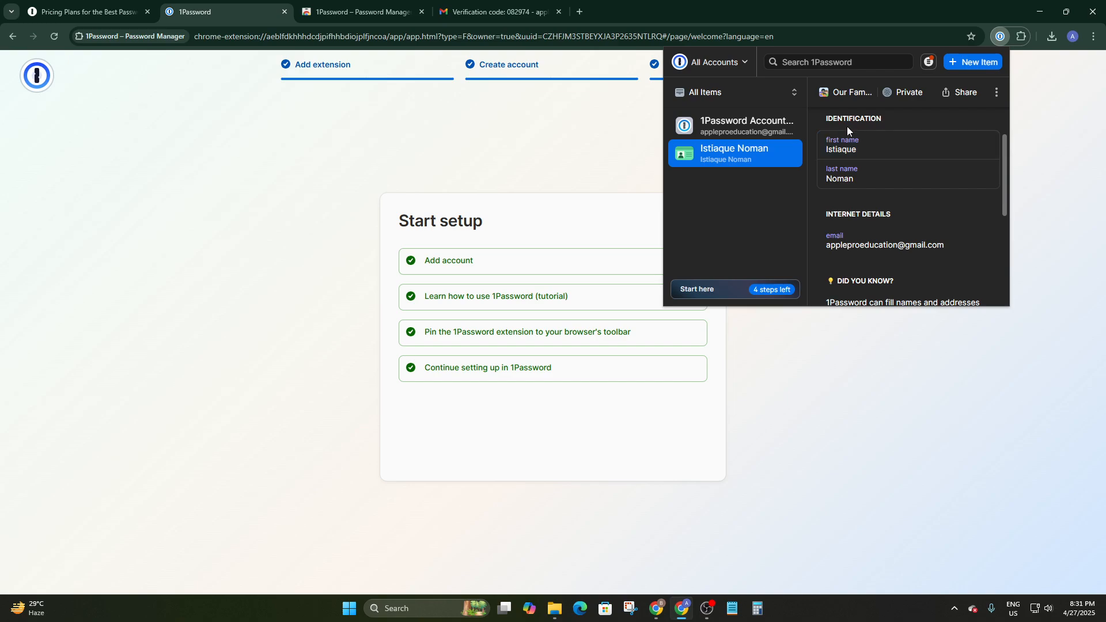
{"action": "scroll", "coordinate": [858, 177], "scroll_direction": "down", "scroll_amount": 2}
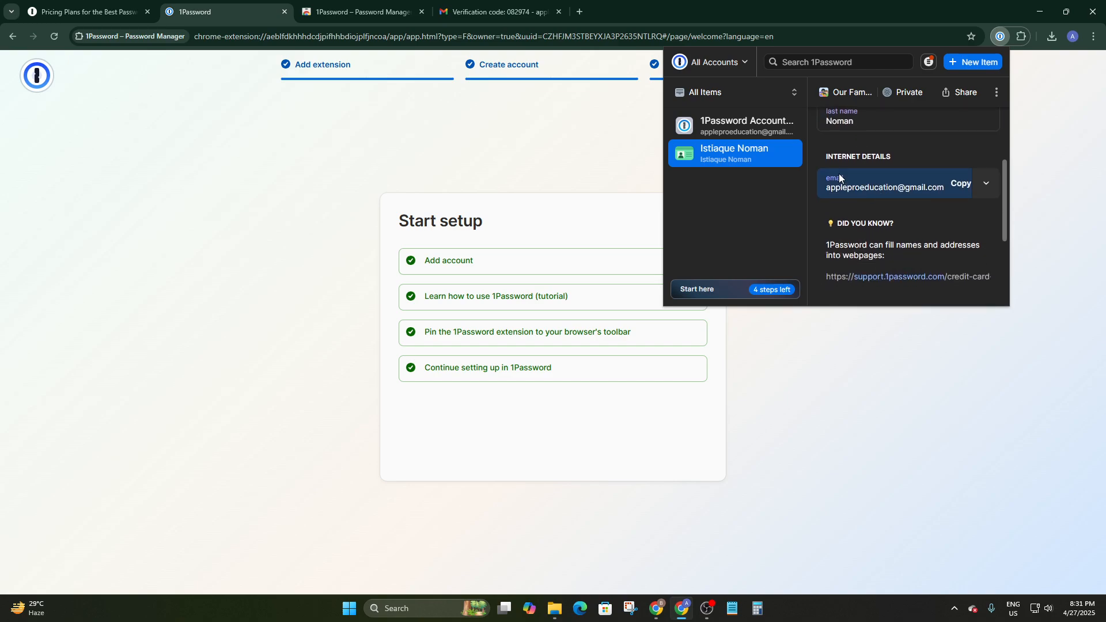
{"action": "scroll", "coordinate": [865, 191], "scroll_direction": "down", "scroll_amount": 2}
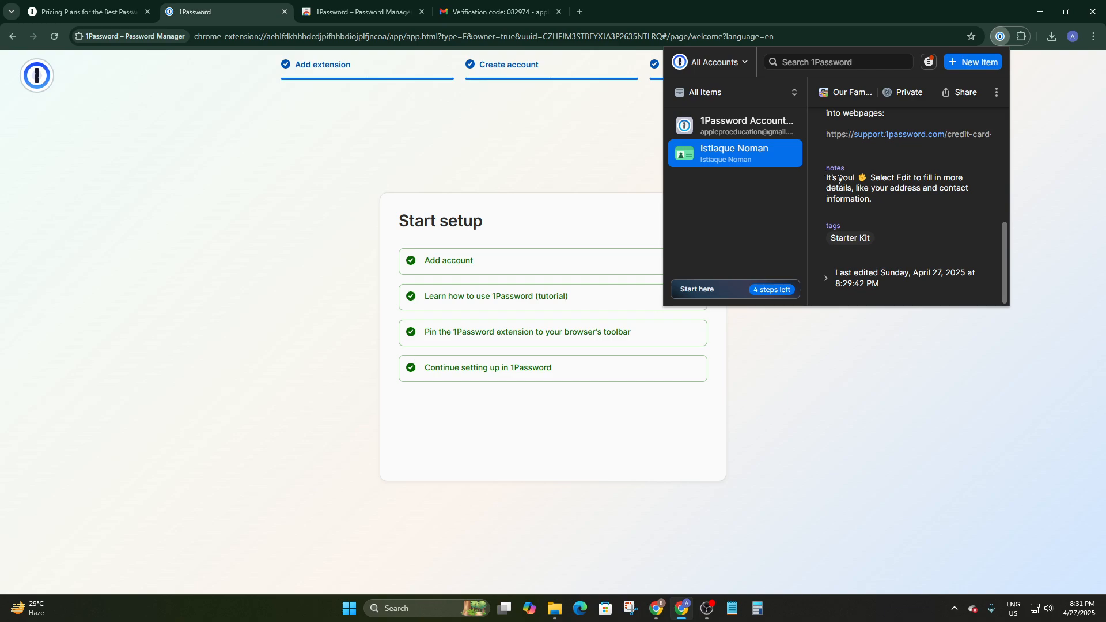
{"action": "scroll", "coordinate": [852, 189], "scroll_direction": "up", "scroll_amount": 1}
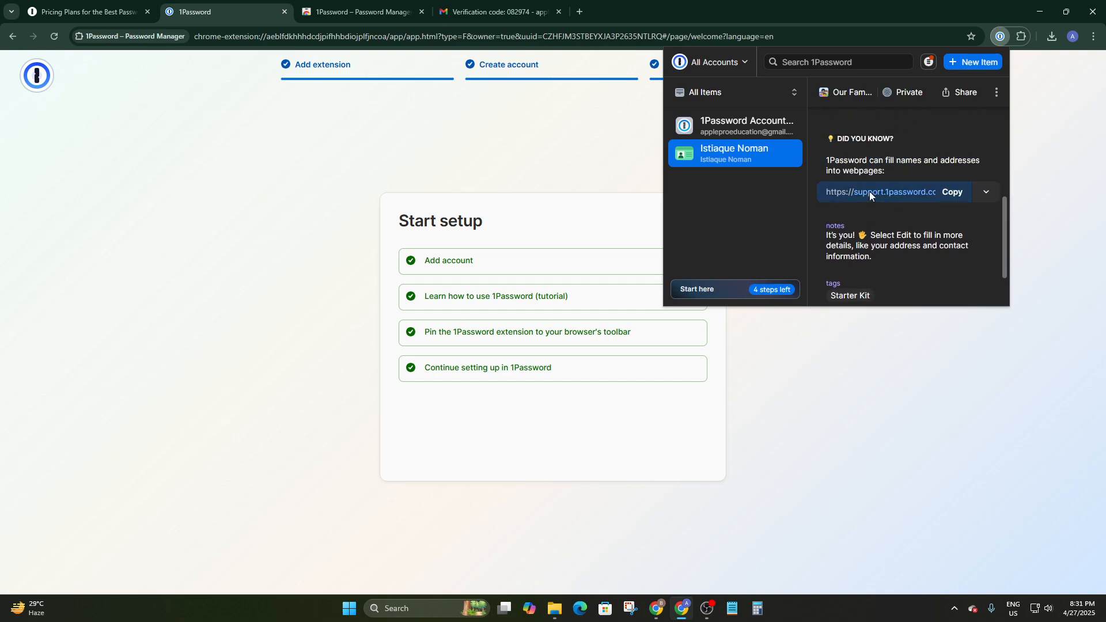
{"action": "scroll", "coordinate": [876, 193], "scroll_direction": "down", "scroll_amount": 1}
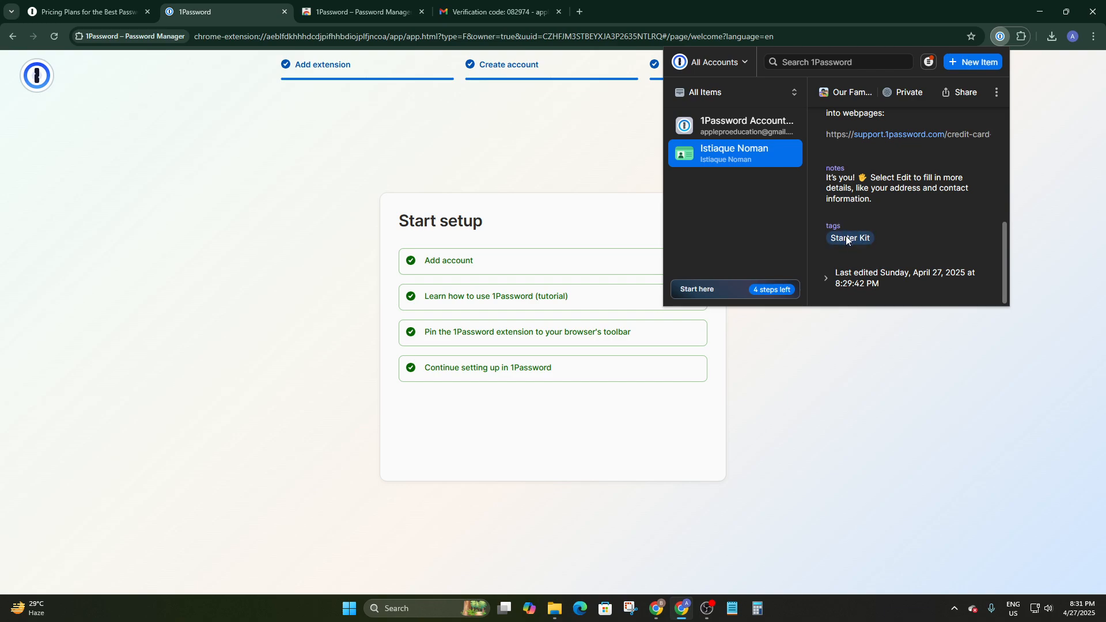
Open the 1Password Account (Our Family) login and review its username, Excellent password, website, notes and tag
{"action": "left_click", "coordinate": [720, 119]}
{"action": "scroll", "coordinate": [885, 205], "scroll_direction": "up", "scroll_amount": 2}
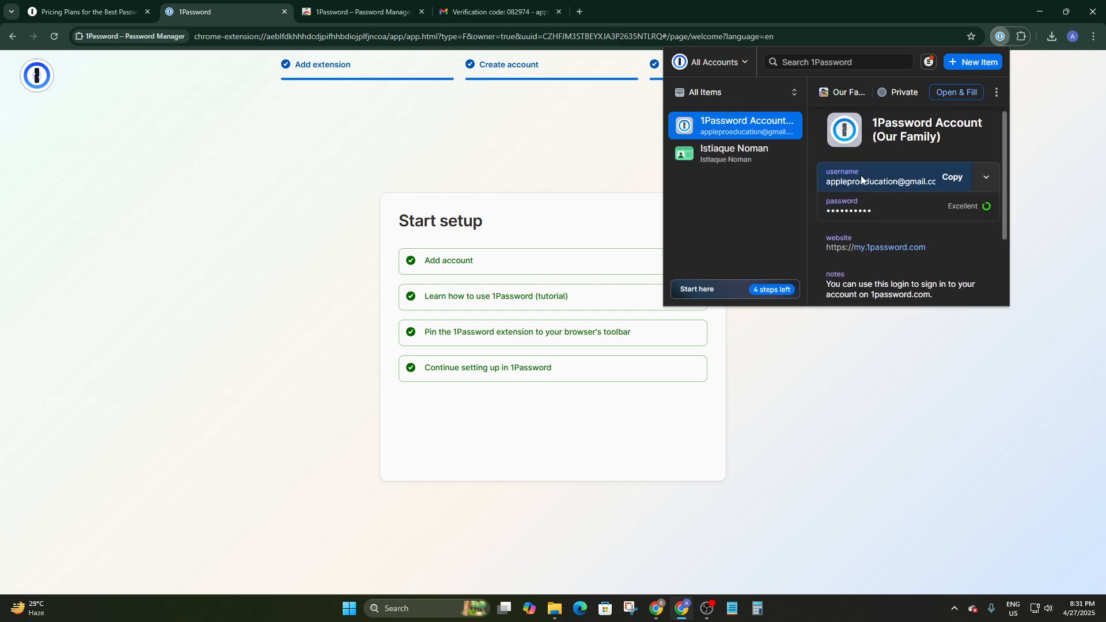
{"action": "scroll", "coordinate": [889, 196], "scroll_direction": "down", "scroll_amount": 1}
{"action": "scroll", "coordinate": [888, 196], "scroll_direction": "up", "scroll_amount": 2}
{"action": "scroll", "coordinate": [901, 155], "scroll_direction": "down", "scroll_amount": 2}
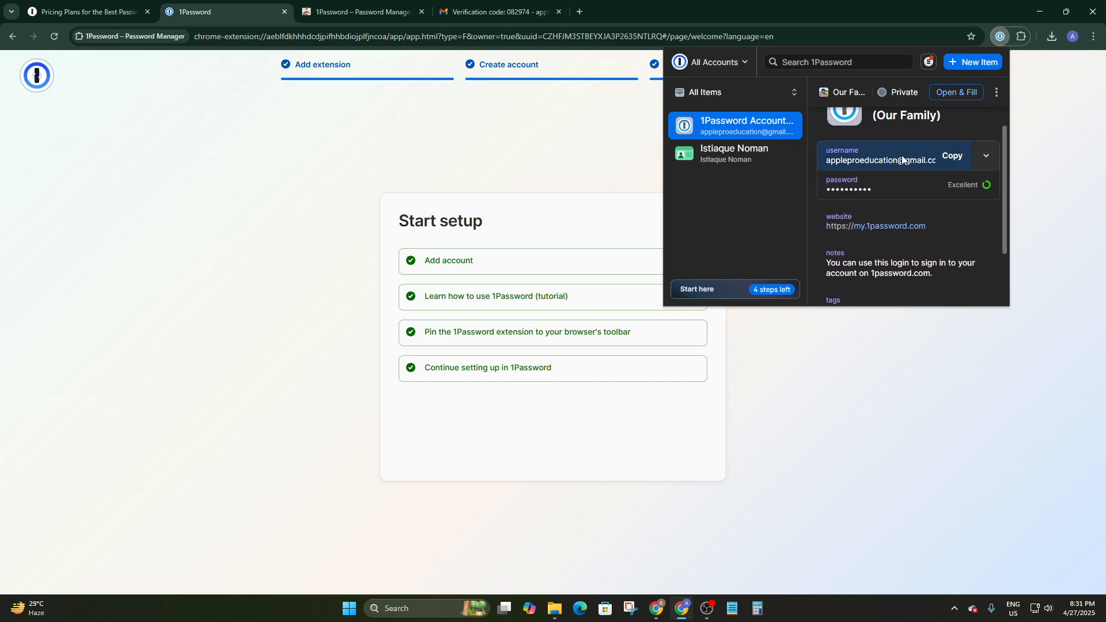
{"action": "scroll", "coordinate": [903, 163], "scroll_direction": "down", "scroll_amount": 1}
{"action": "scroll", "coordinate": [909, 164], "scroll_direction": "up", "scroll_amount": 3}
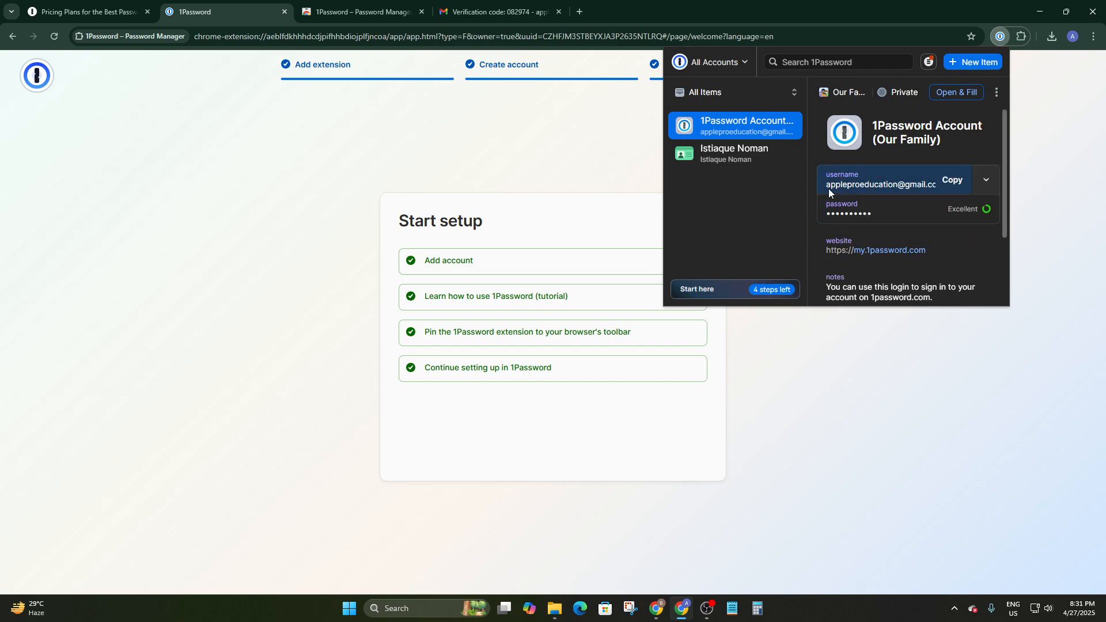
{"action": "scroll", "coordinate": [843, 211], "scroll_direction": "down", "scroll_amount": 1}
{"action": "scroll", "coordinate": [893, 206], "scroll_direction": "down", "scroll_amount": 1}
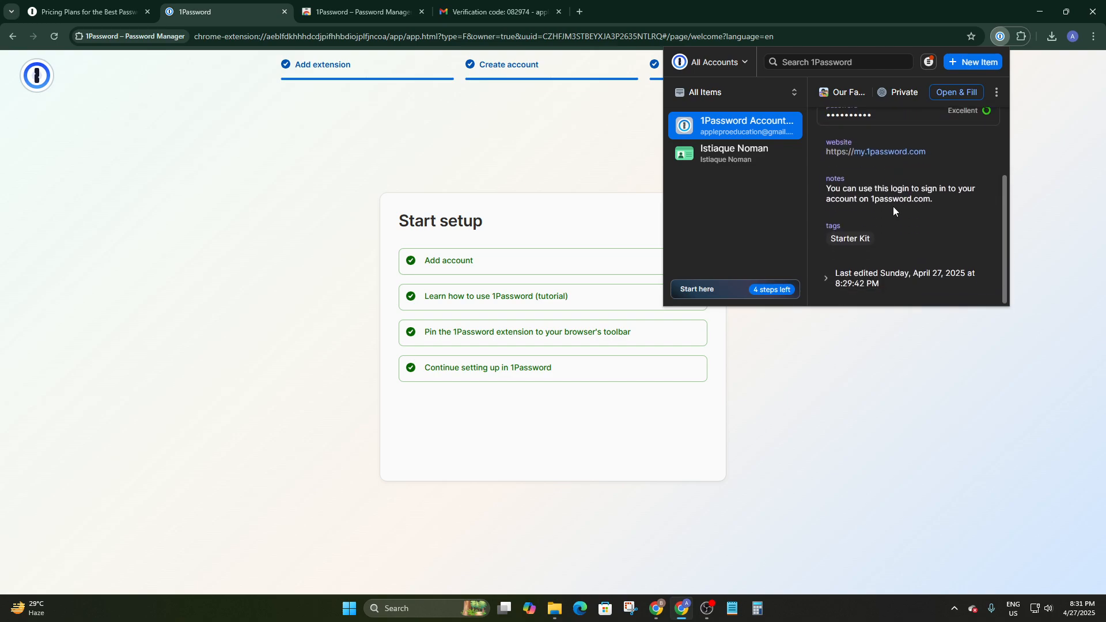
{"action": "scroll", "coordinate": [854, 201], "scroll_direction": "up", "scroll_amount": 2}
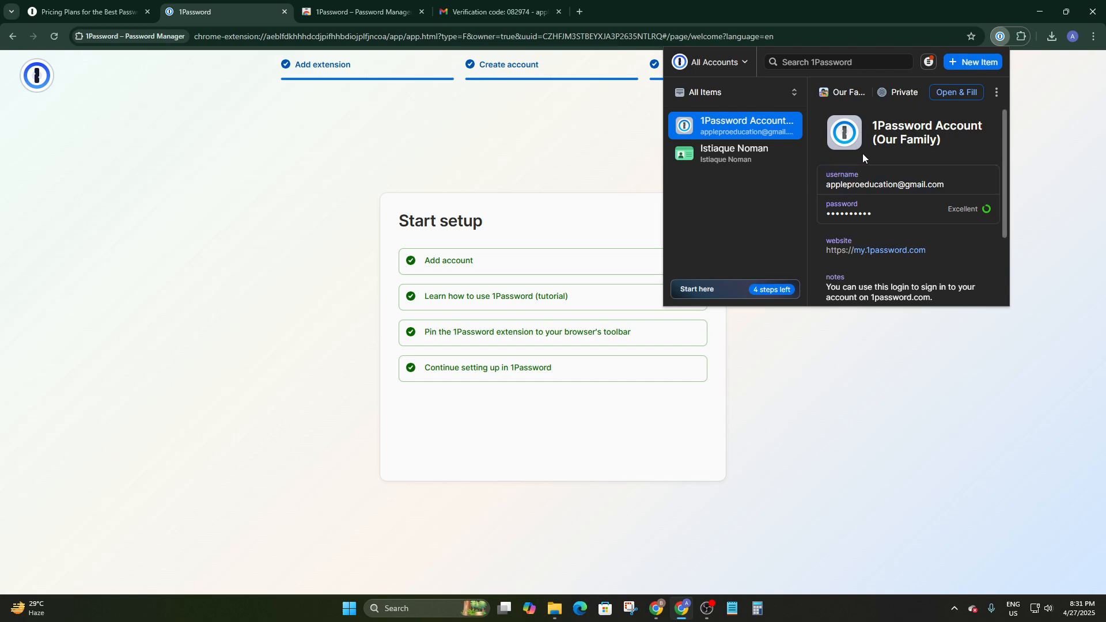
{"action": "scroll", "coordinate": [863, 167], "scroll_direction": "down", "scroll_amount": 3}
{"action": "scroll", "coordinate": [870, 181], "scroll_direction": "up", "scroll_amount": 3}
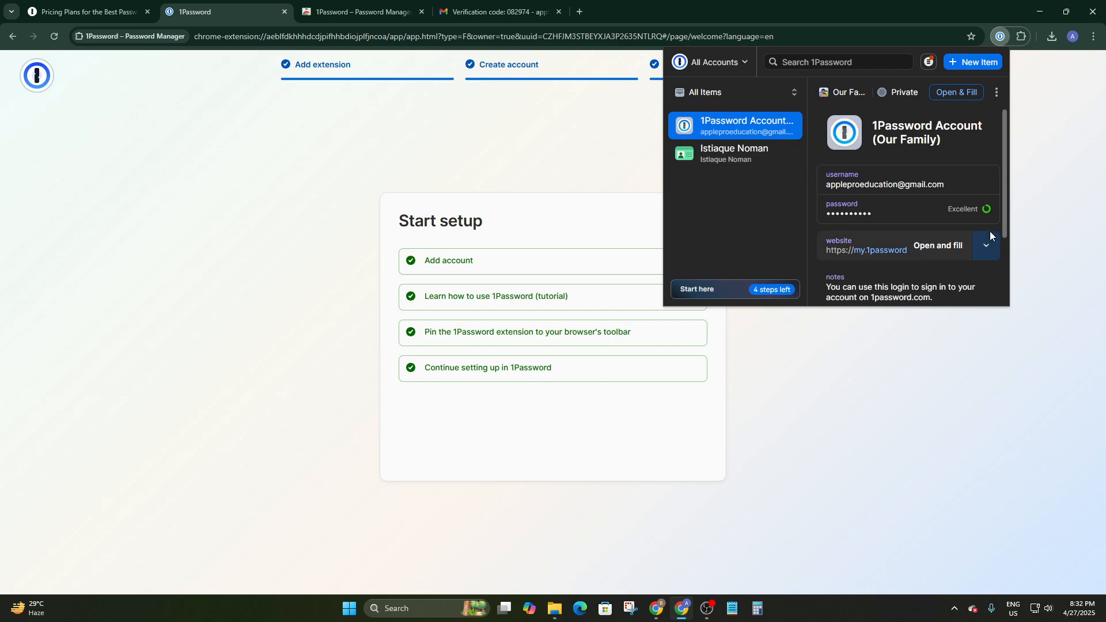
{"action": "scroll", "coordinate": [958, 268], "scroll_direction": "down", "scroll_amount": 1}
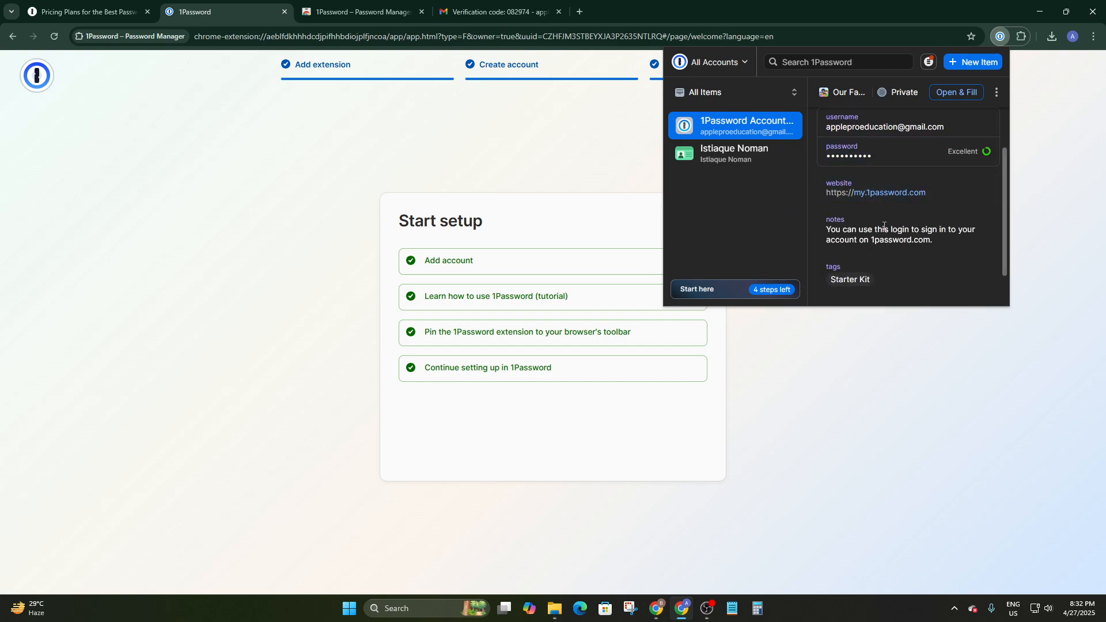
{"action": "scroll", "coordinate": [875, 194], "scroll_direction": "down", "scroll_amount": 1}
{"action": "left_click", "coordinate": [849, 194]}
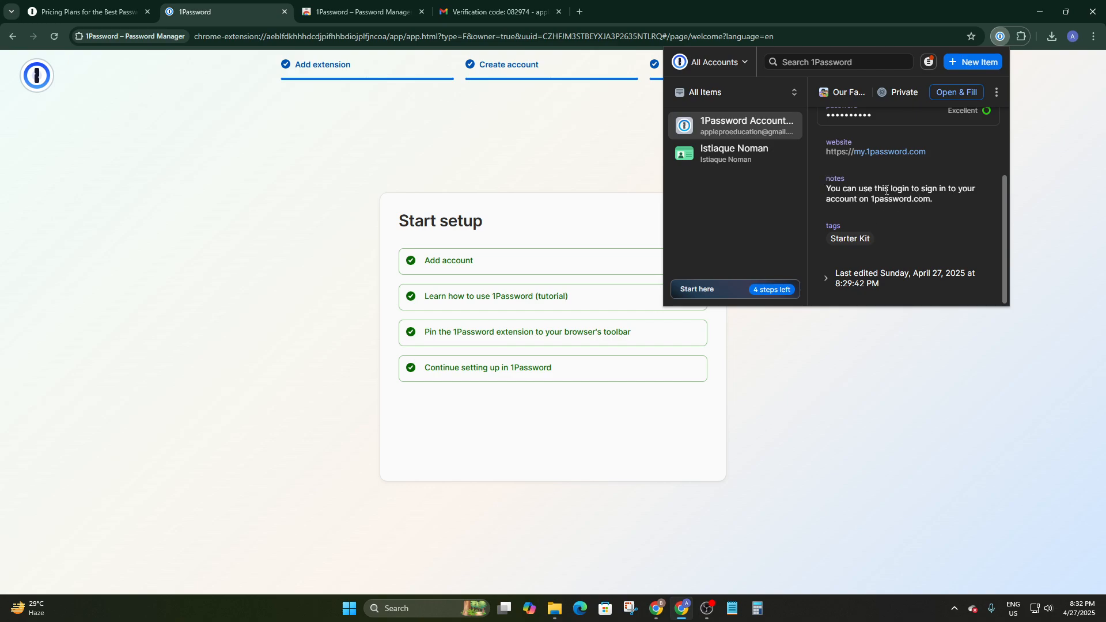
Use Open & Fill on the 1Password Account login to sign in to Our Family on my.1password.com
{"action": "scroll", "coordinate": [962, 130], "scroll_direction": "up", "scroll_amount": 3}
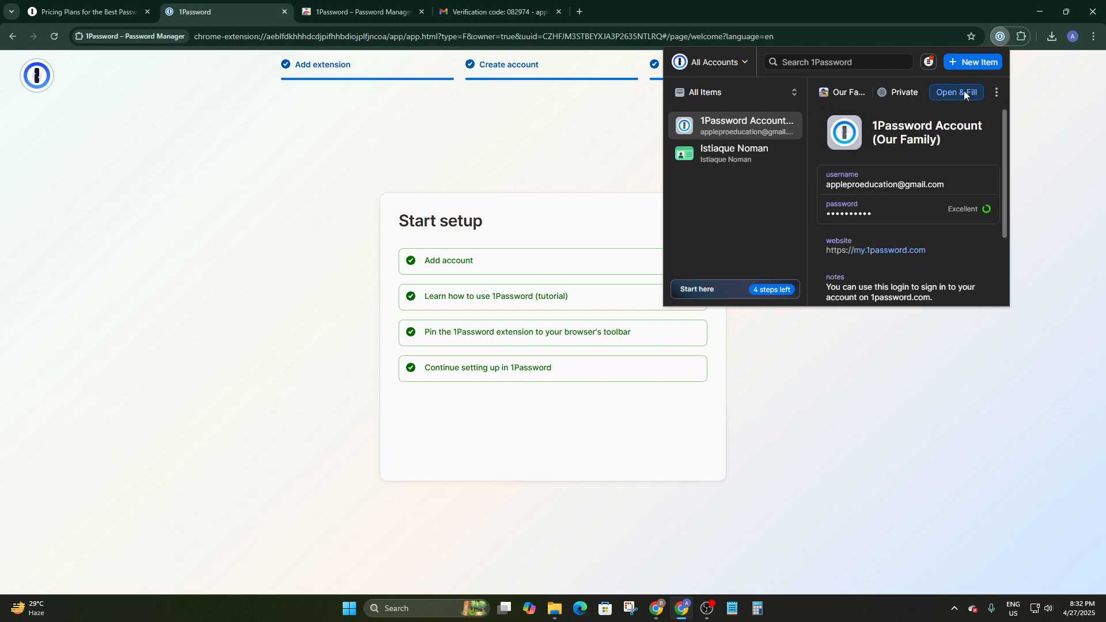
{"action": "left_click", "coordinate": [959, 90]}
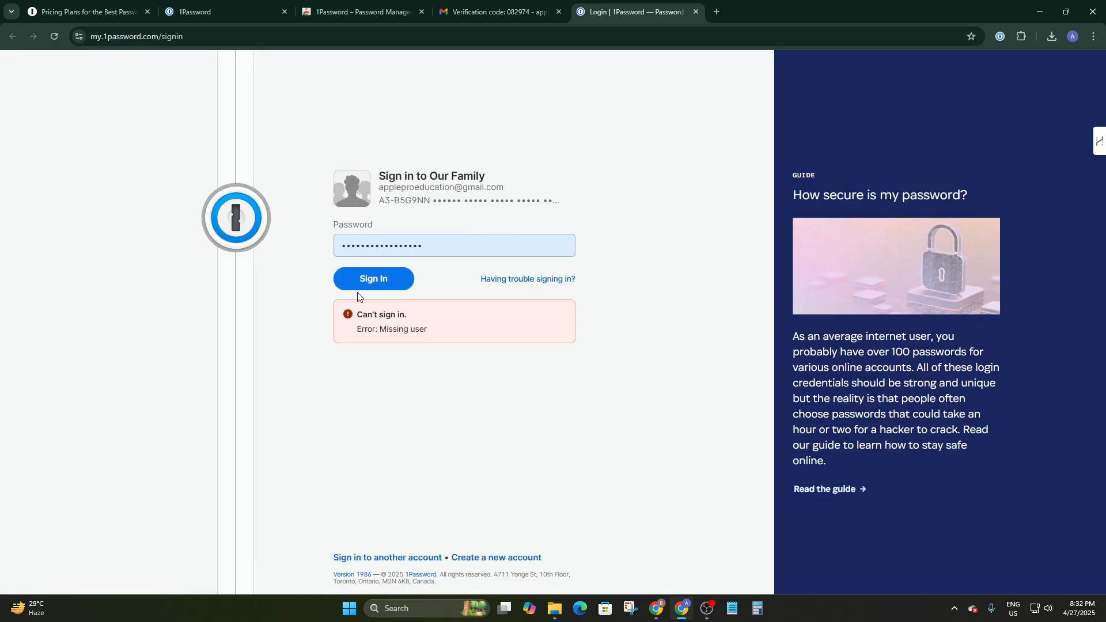
{"action": "left_click", "coordinate": [363, 286]}
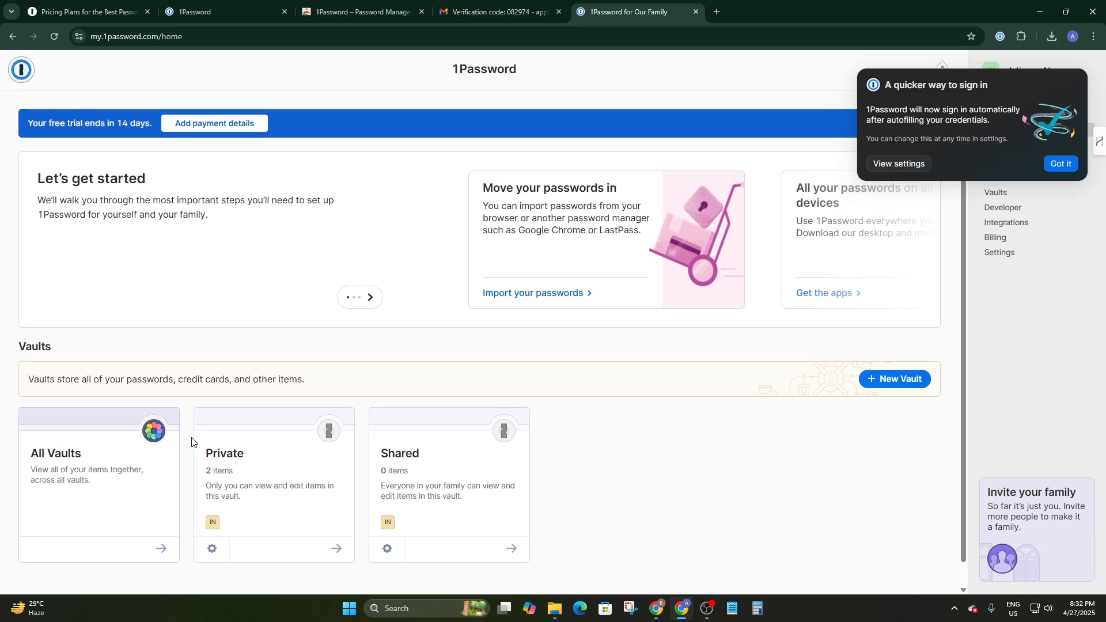
{"action": "scroll", "coordinate": [192, 442], "scroll_direction": "down", "scroll_amount": 1}
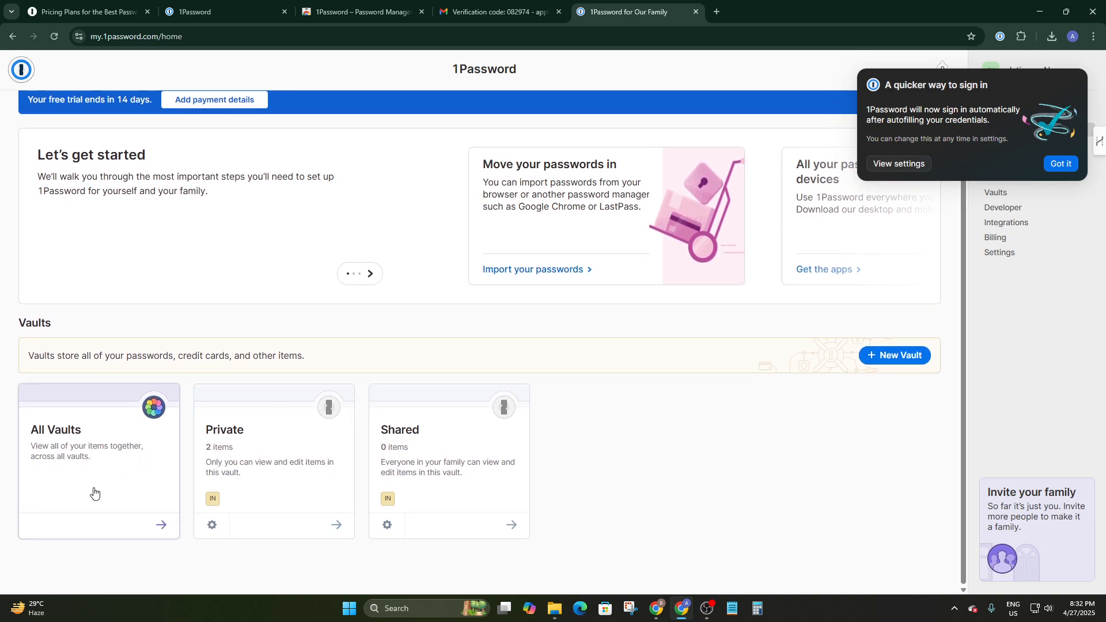
Show all items, confirming the analytics sharing choice and dismissing the quicker sign-in tip
{"action": "left_click", "coordinate": [65, 506]}
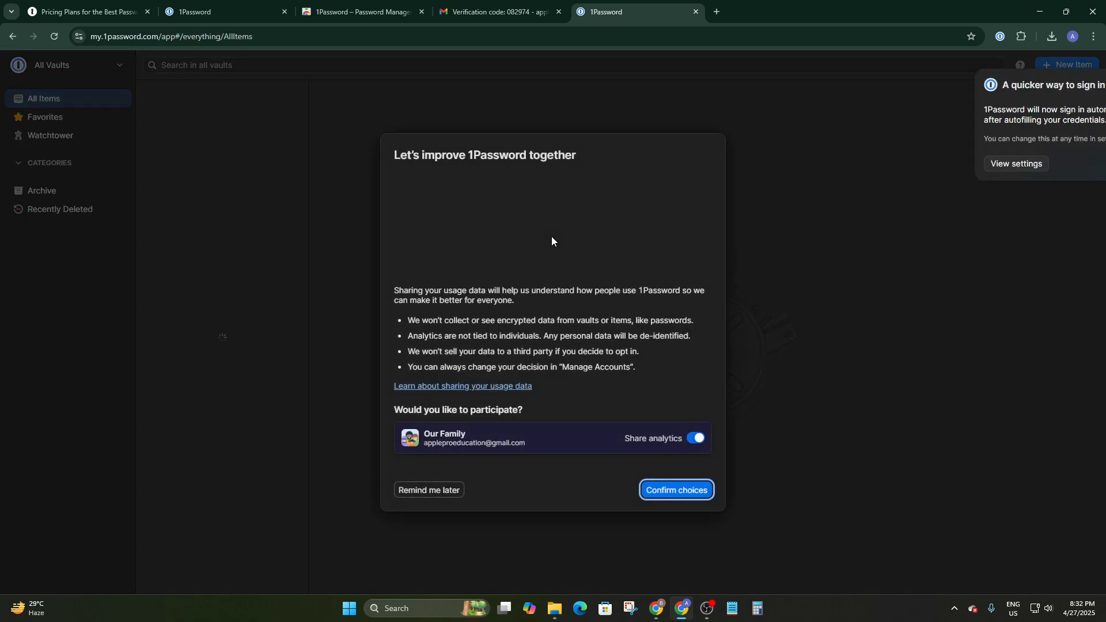
{"action": "left_click", "coordinate": [670, 491]}
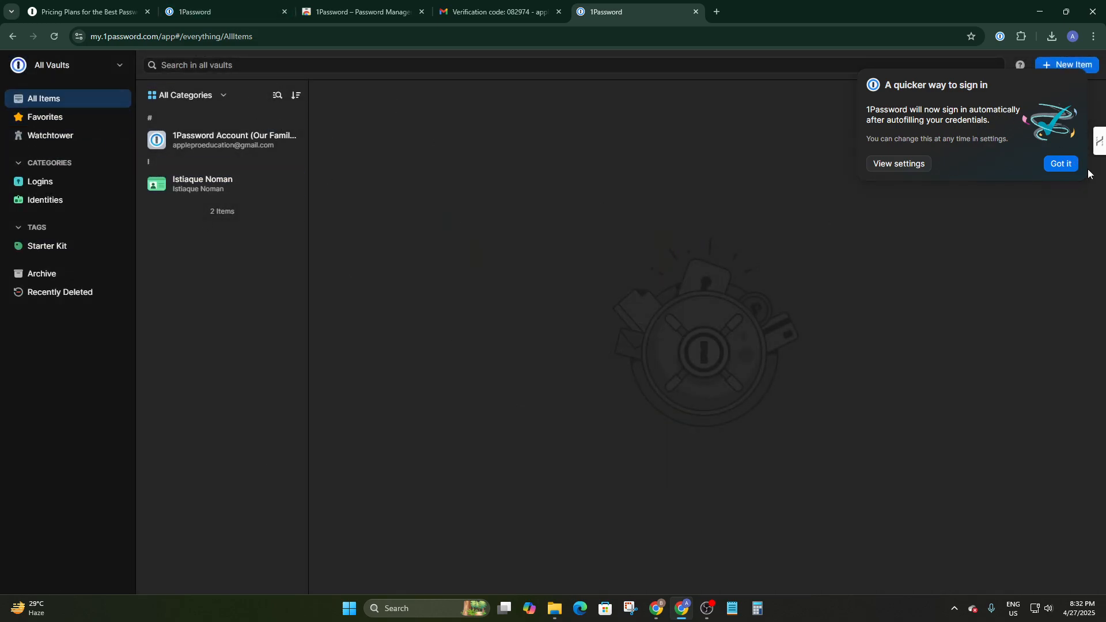
{"action": "left_click", "coordinate": [1061, 164]}
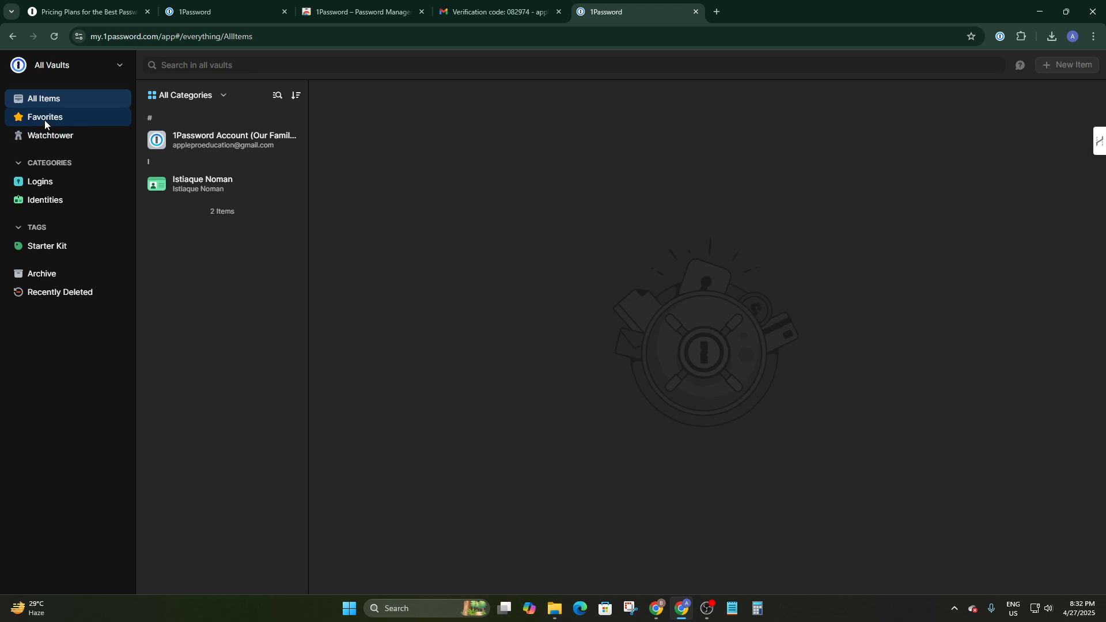
Open the 1Password Account (Our Family) login and check the username's Show in Large Type option
{"action": "left_click", "coordinate": [235, 133]}
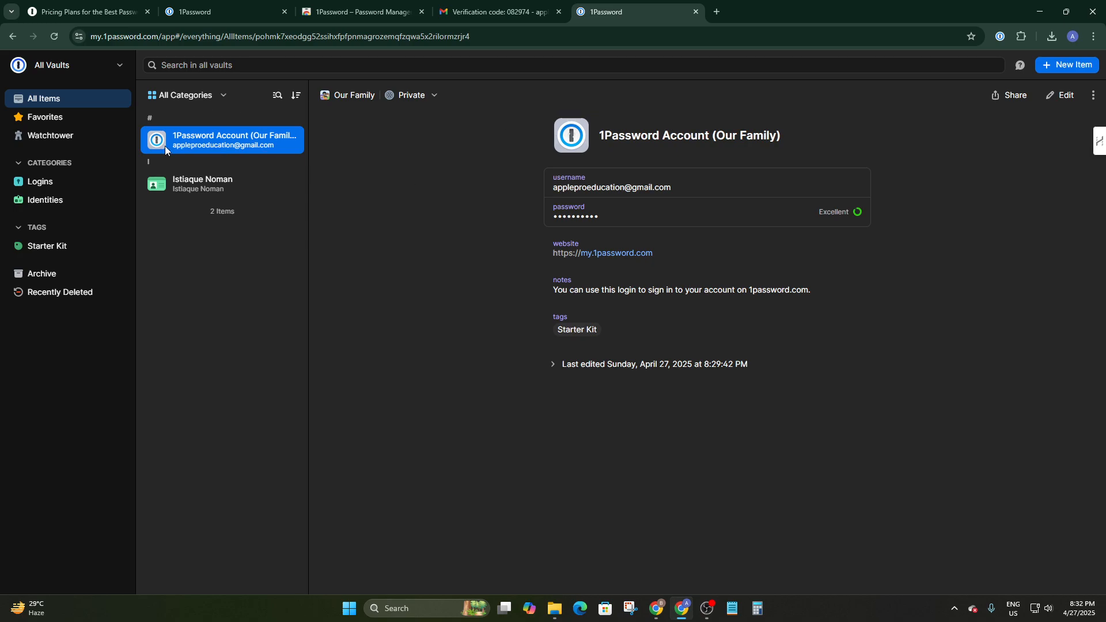
{"action": "left_click", "coordinate": [66, 123]}
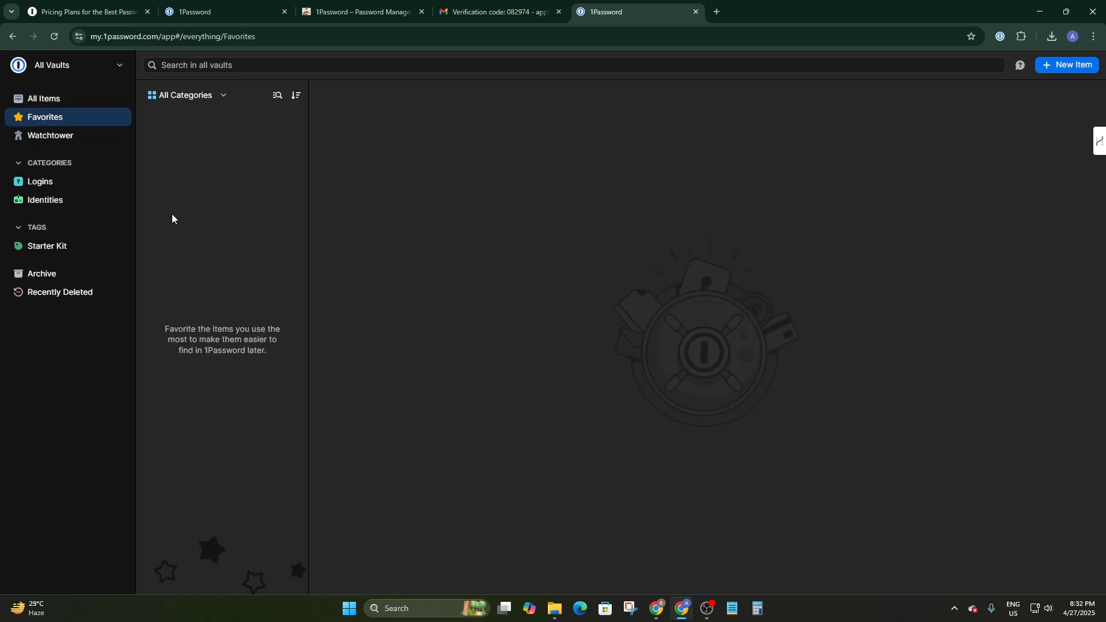
{"action": "left_click", "coordinate": [81, 103]}
{"action": "left_click", "coordinate": [282, 138]}
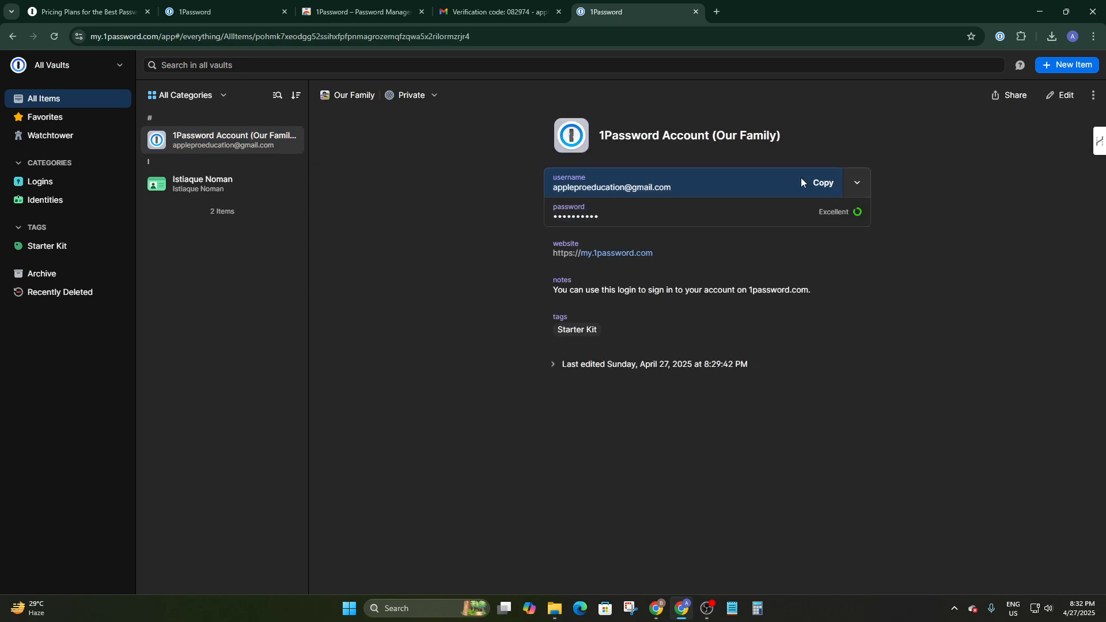
{"action": "left_click", "coordinate": [852, 184]}
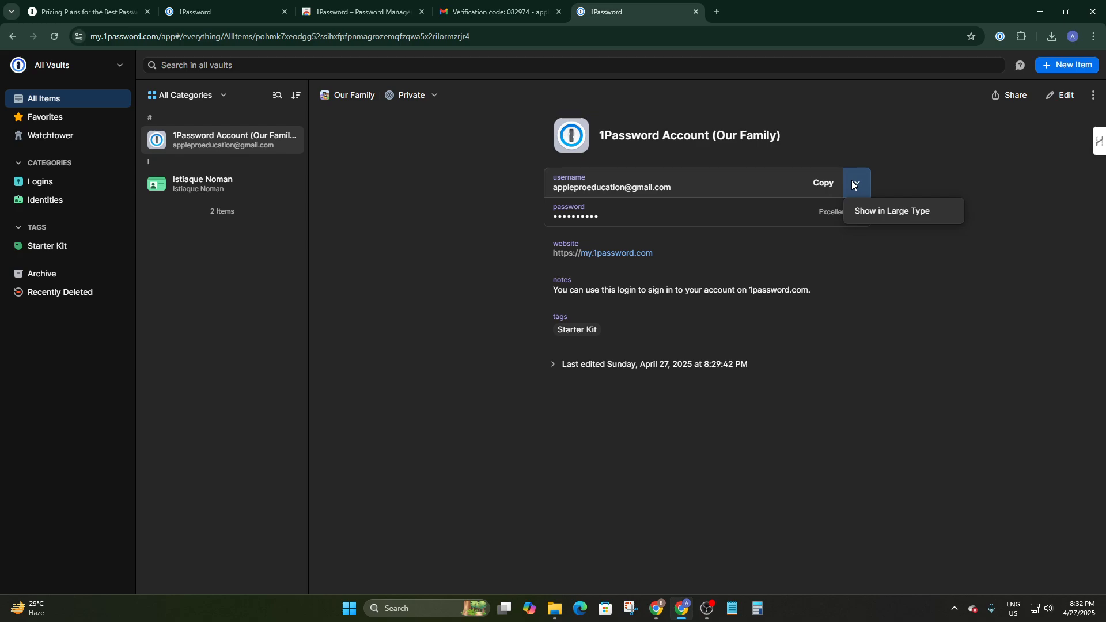
{"action": "left_click", "coordinate": [852, 334]}
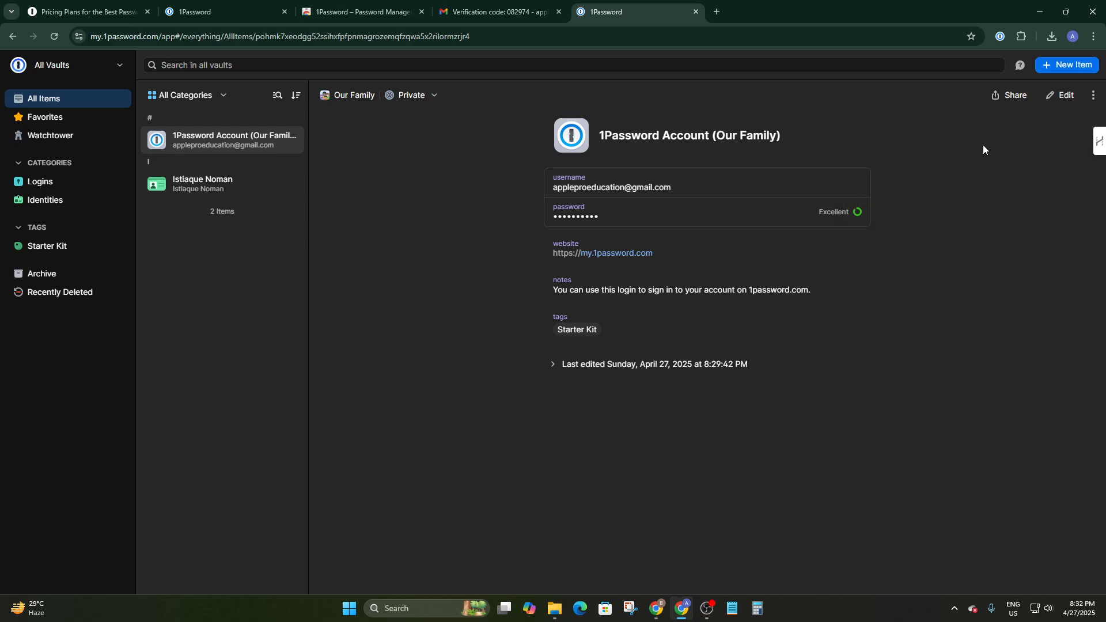
Edit and save the Our Family login unchanged, updating Last edited to 8:33:12 PM
{"action": "left_click", "coordinate": [1063, 98]}
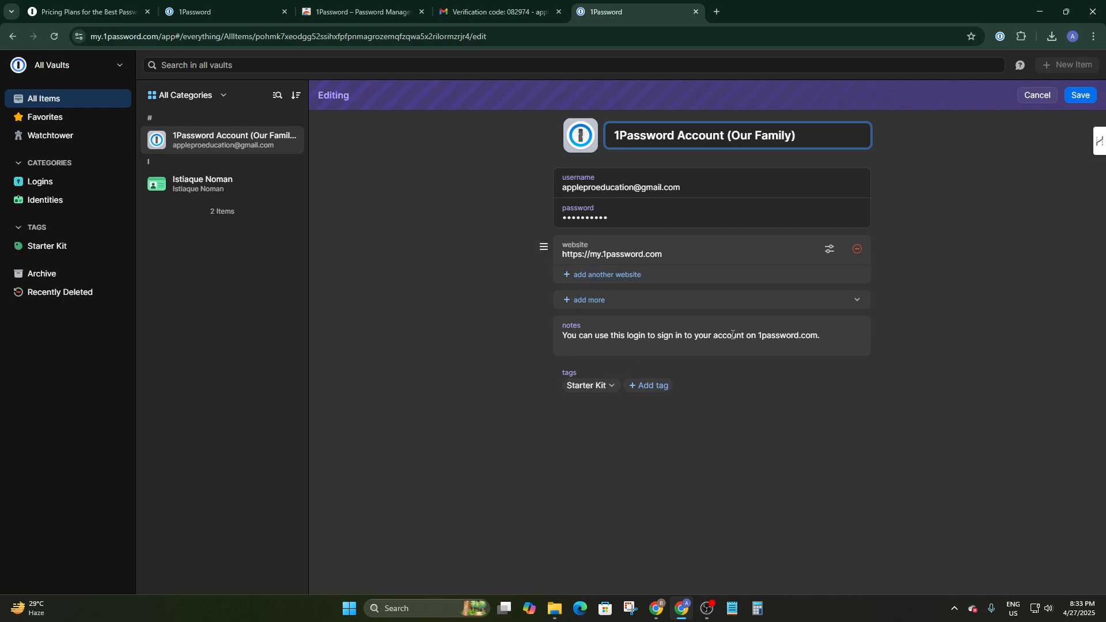
{"action": "left_click_drag", "start_coordinate": [835, 338], "coordinate": [459, 286]}
{"action": "left_click", "coordinate": [452, 308]}
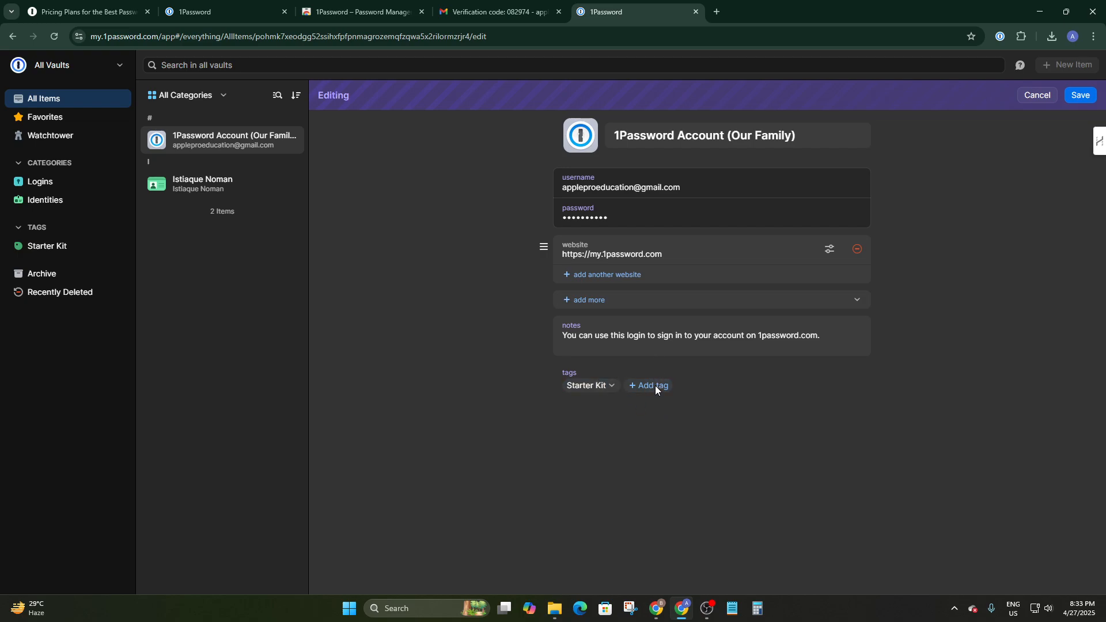
{"action": "left_click", "coordinate": [1082, 97]}
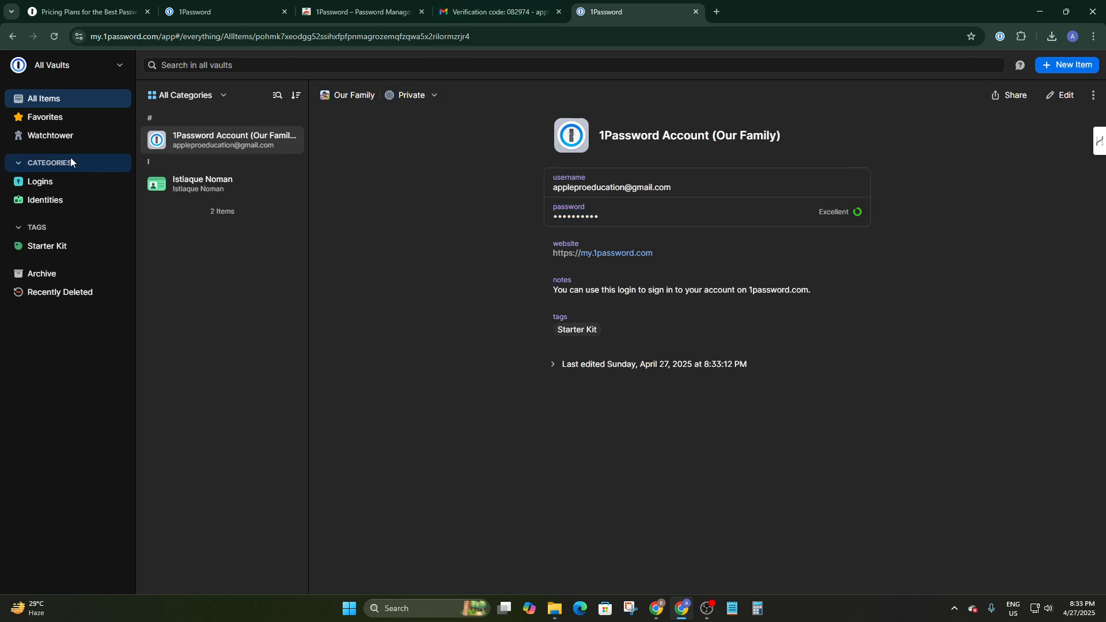
Check the Watchtower score of 988, then browse the Logins, Identities and Favorites lists
{"action": "left_click", "coordinate": [60, 137]}
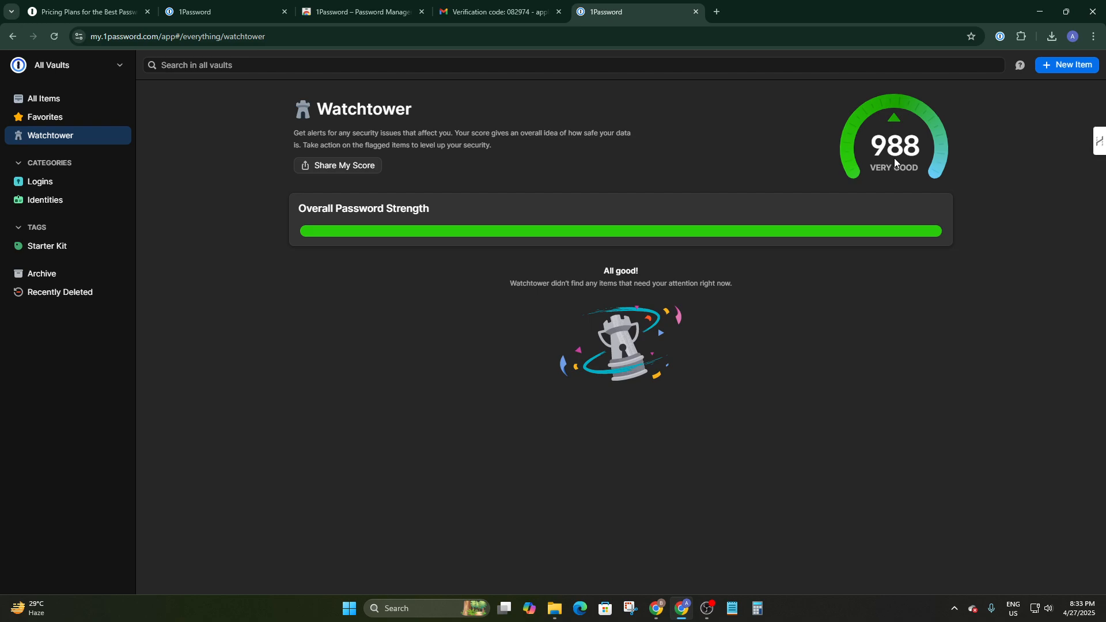
{"action": "left_click", "coordinate": [21, 189]}
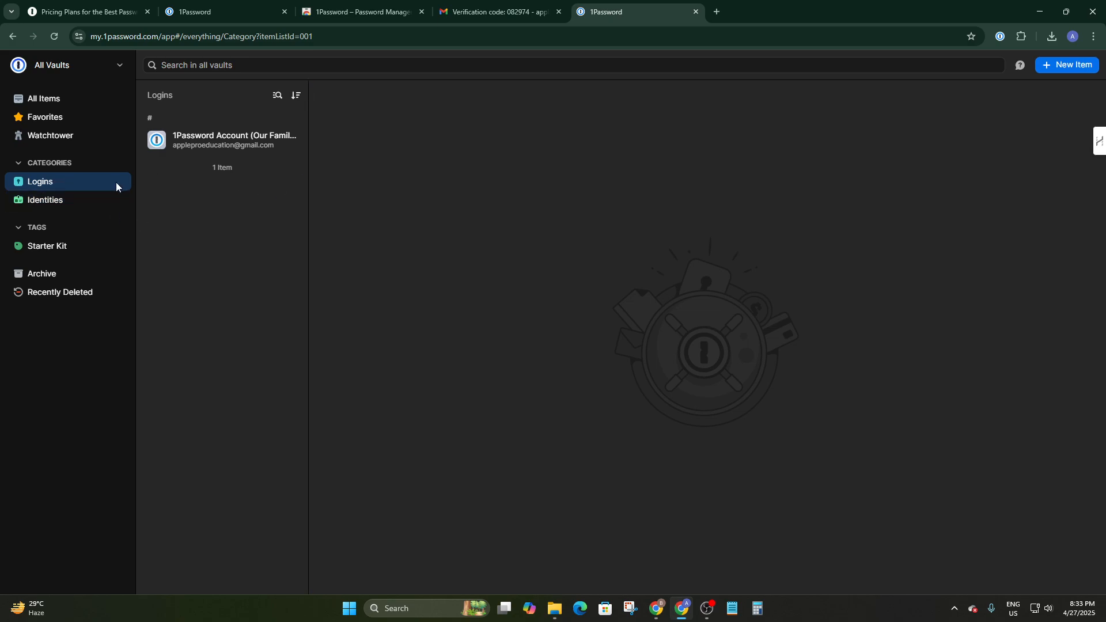
{"action": "left_click", "coordinate": [46, 199]}
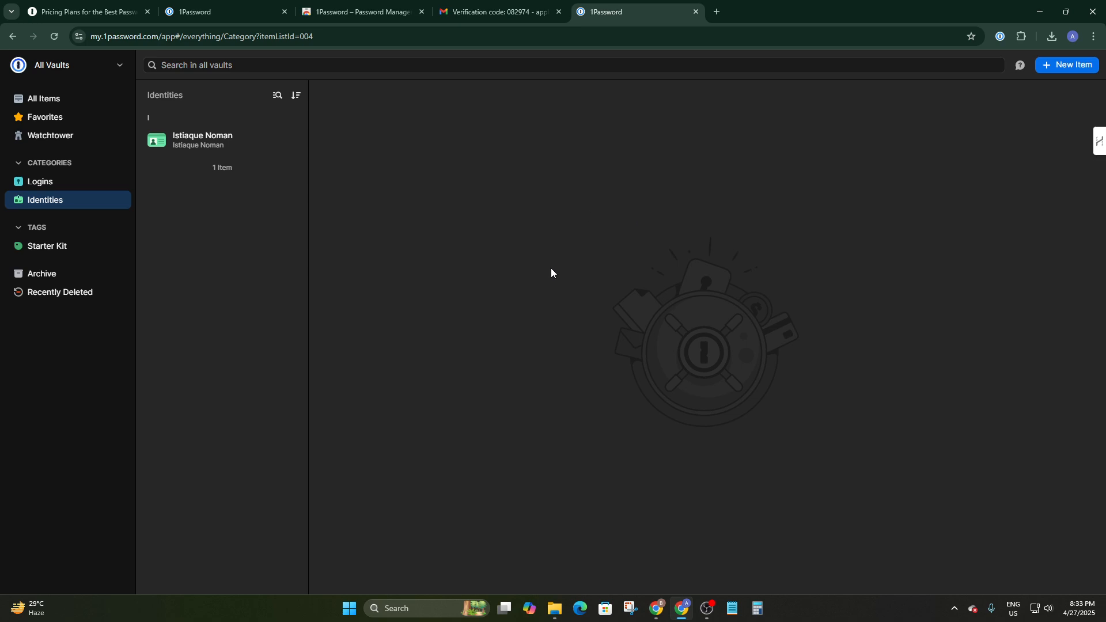
{"action": "left_click", "coordinate": [39, 97]}
{"action": "left_click", "coordinate": [40, 116]}
{"action": "left_click", "coordinate": [41, 134]}
Collapse and re-expand the Categories and Tags sections, view Recently Deleted, then return to All Items
{"action": "left_click", "coordinate": [47, 163]}
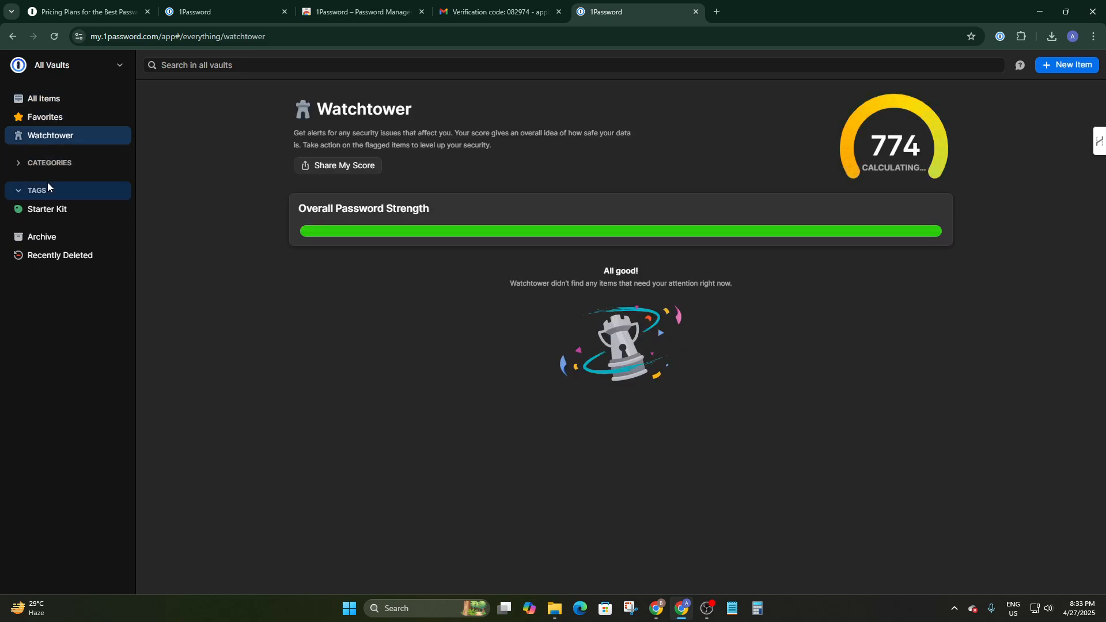
{"action": "left_click", "coordinate": [47, 188]}
{"action": "left_click", "coordinate": [46, 192]}
{"action": "left_click", "coordinate": [30, 166]}
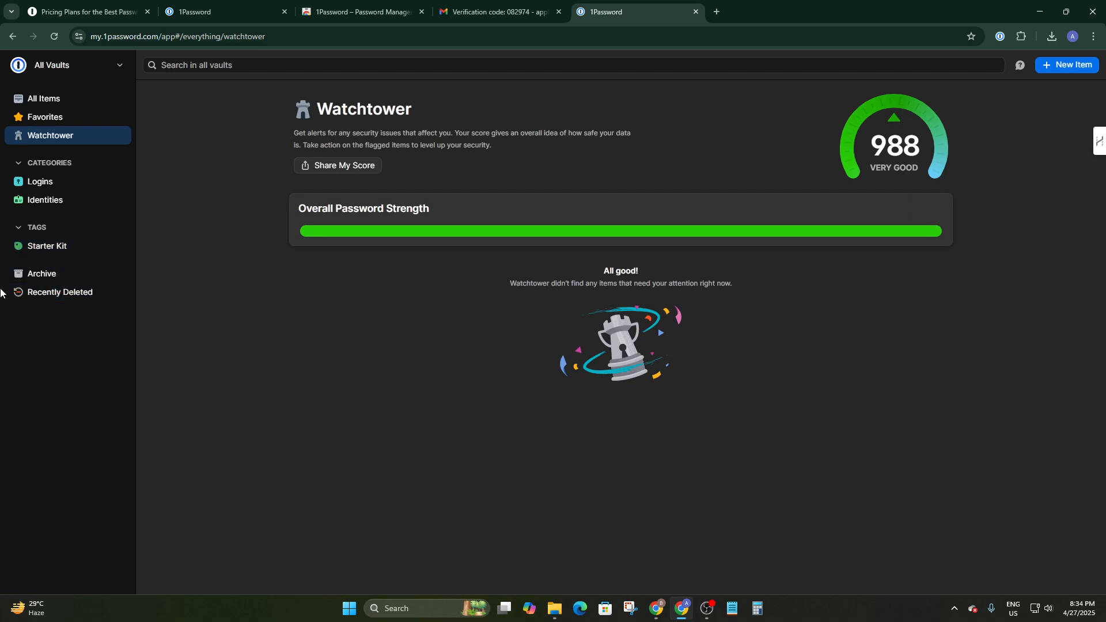
{"action": "left_click", "coordinate": [36, 293]}
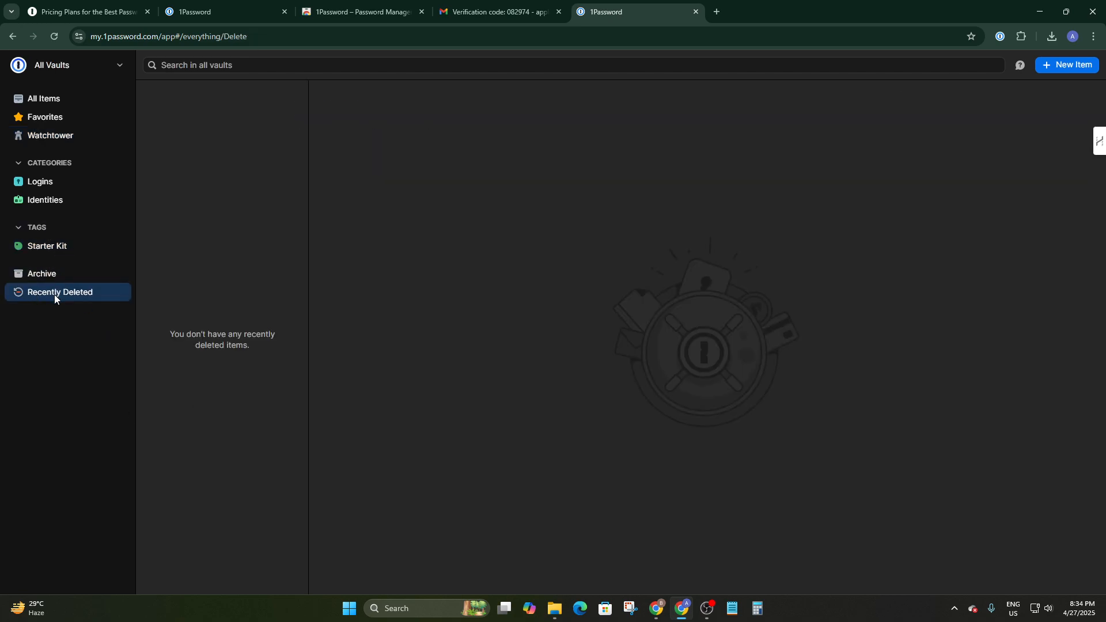
{"action": "left_click", "coordinate": [43, 101]}
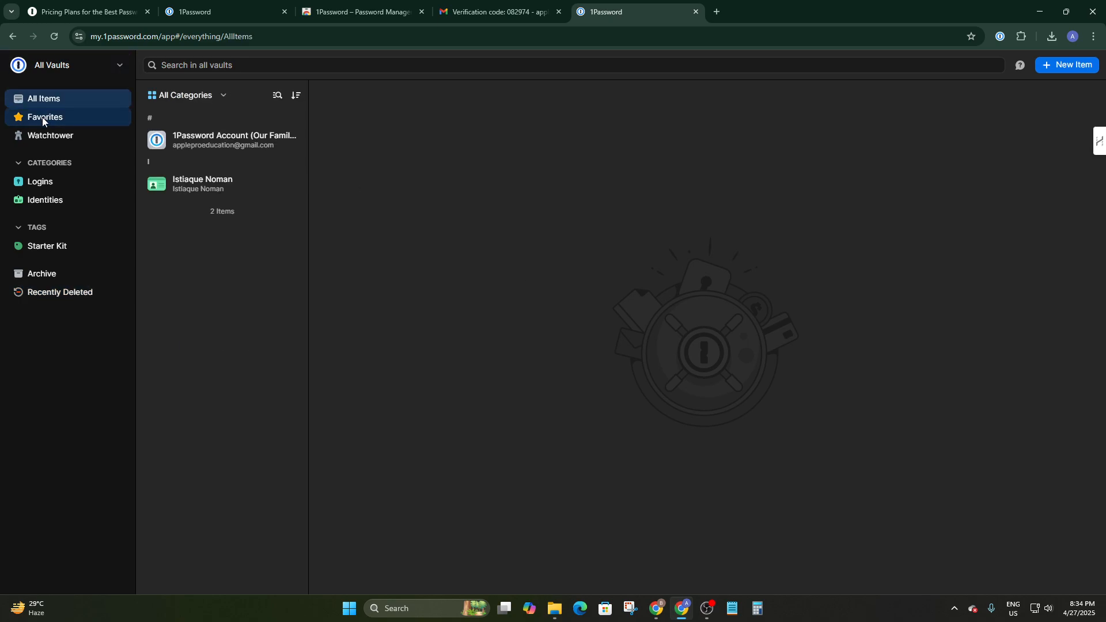
Open the Our Family login, then start an edit and cancel it without changes
{"action": "left_click", "coordinate": [43, 116]}
{"action": "left_click", "coordinate": [51, 99]}
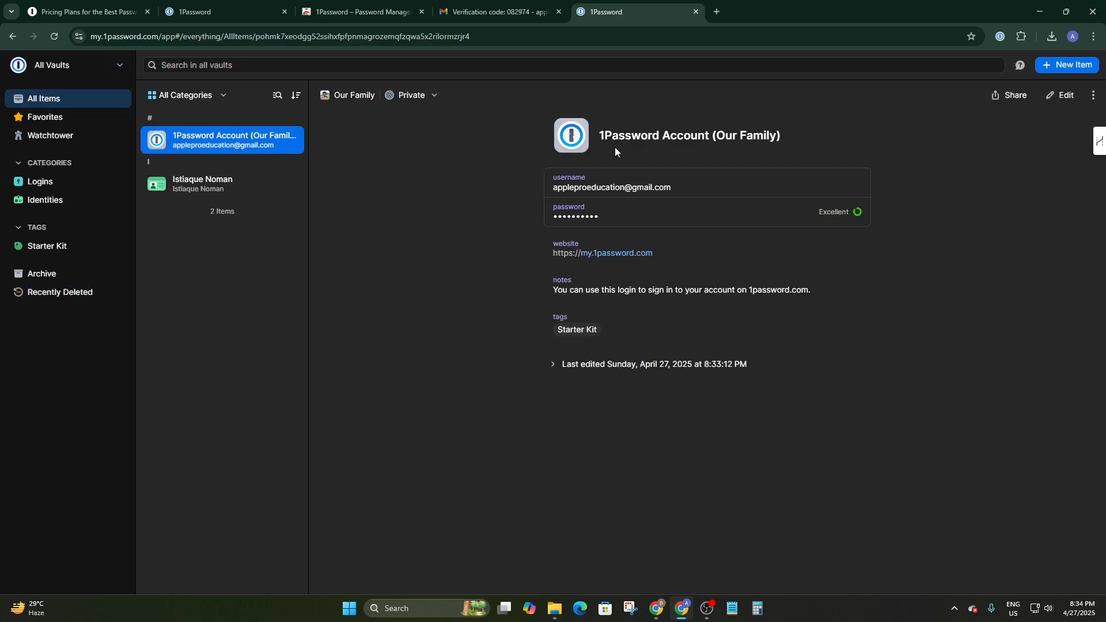
{"action": "left_click", "coordinate": [1062, 95]}
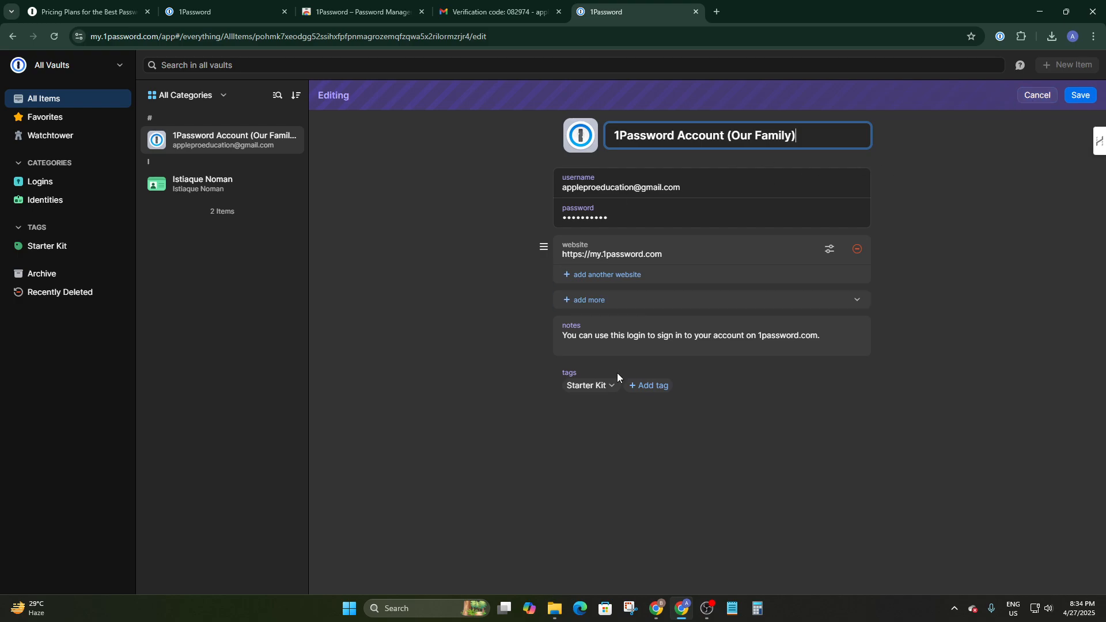
{"action": "left_click", "coordinate": [1038, 96]}
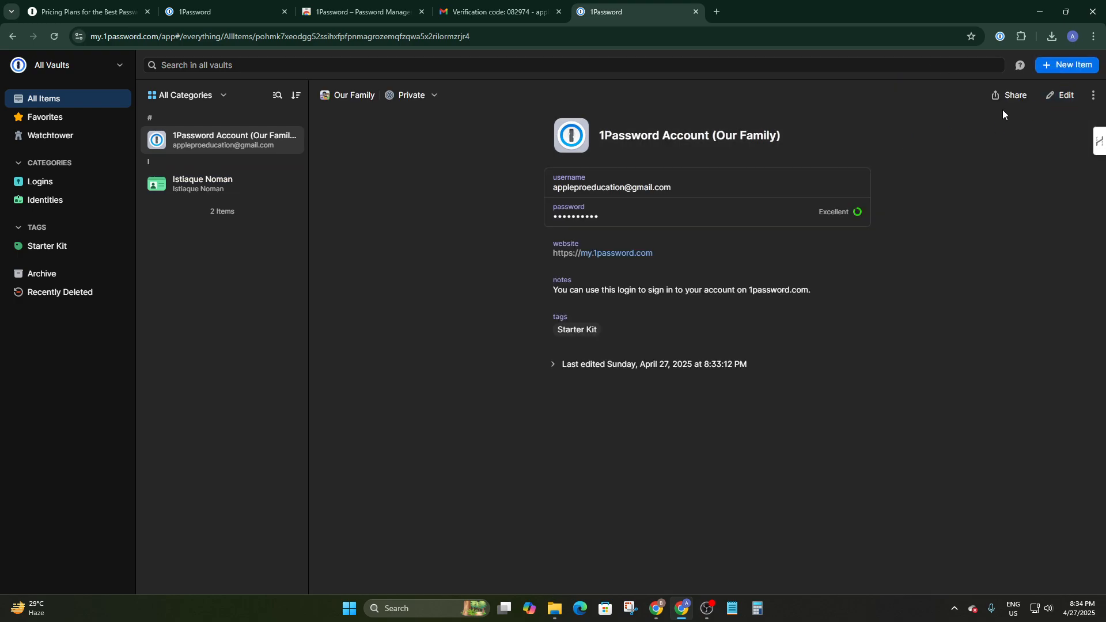
Look at the login's more-actions menu, then show the empty Recently Deleted page
{"action": "left_click", "coordinate": [1093, 95]}
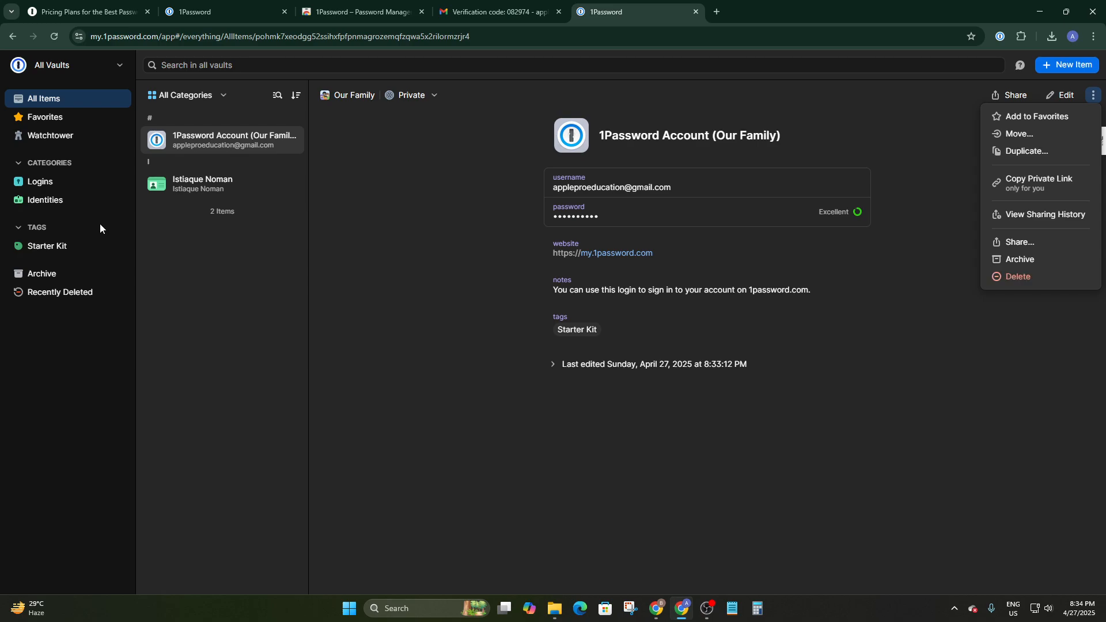
{"action": "left_click", "coordinate": [37, 295]}
{"action": "left_click", "coordinate": [37, 295]}
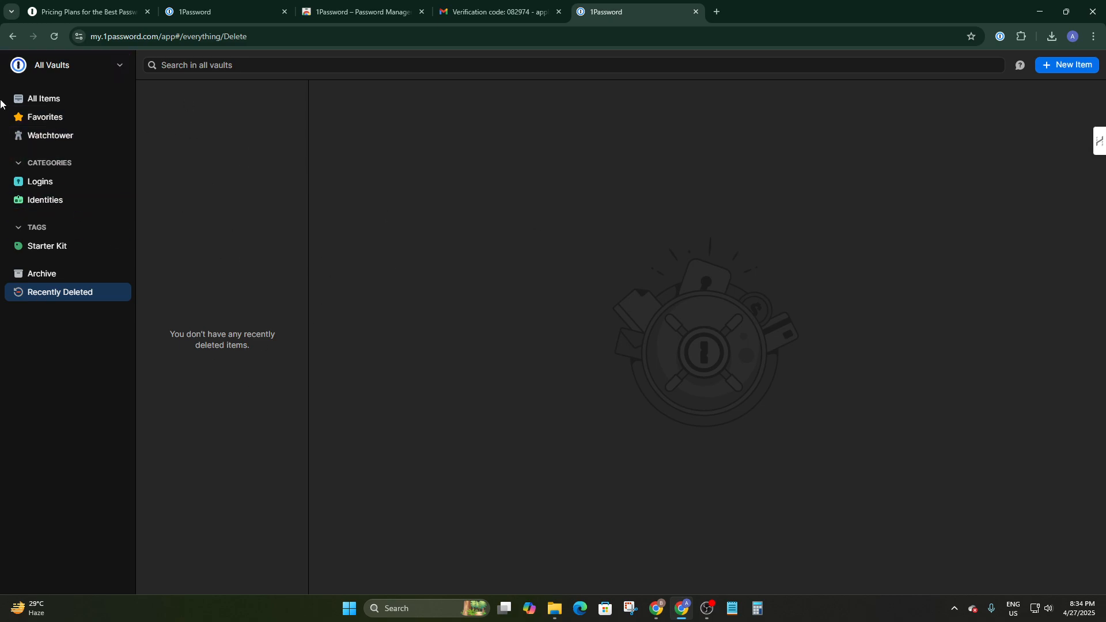
Switch to the Private vault and open its login, then switch to the empty Shared vault
{"action": "left_click", "coordinate": [47, 69]}
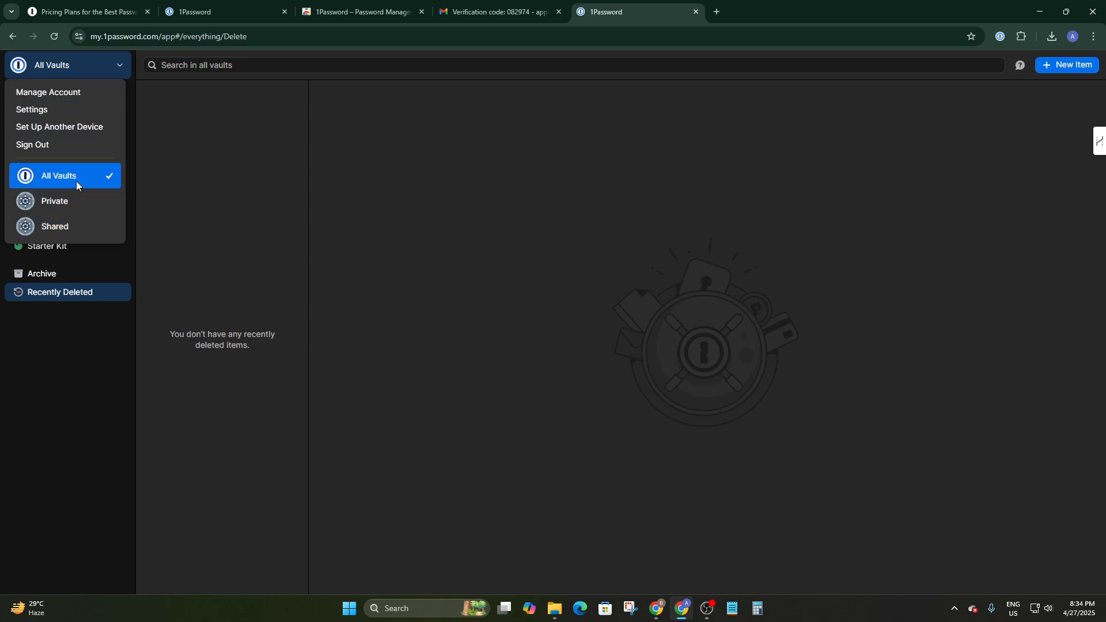
{"action": "left_click", "coordinate": [74, 202]}
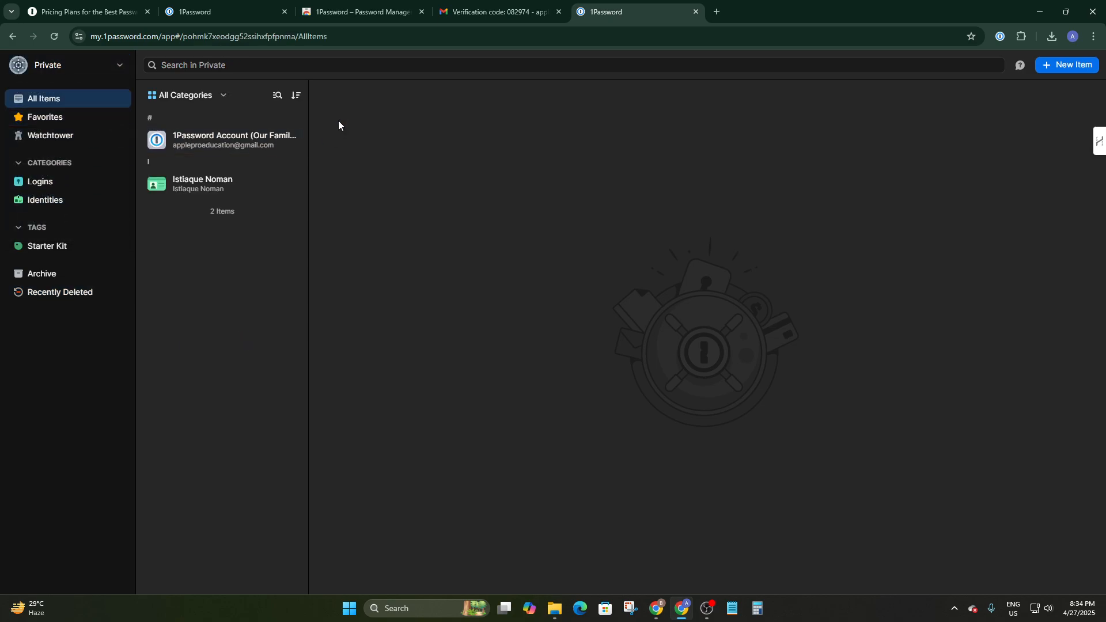
{"action": "left_click", "coordinate": [252, 144]}
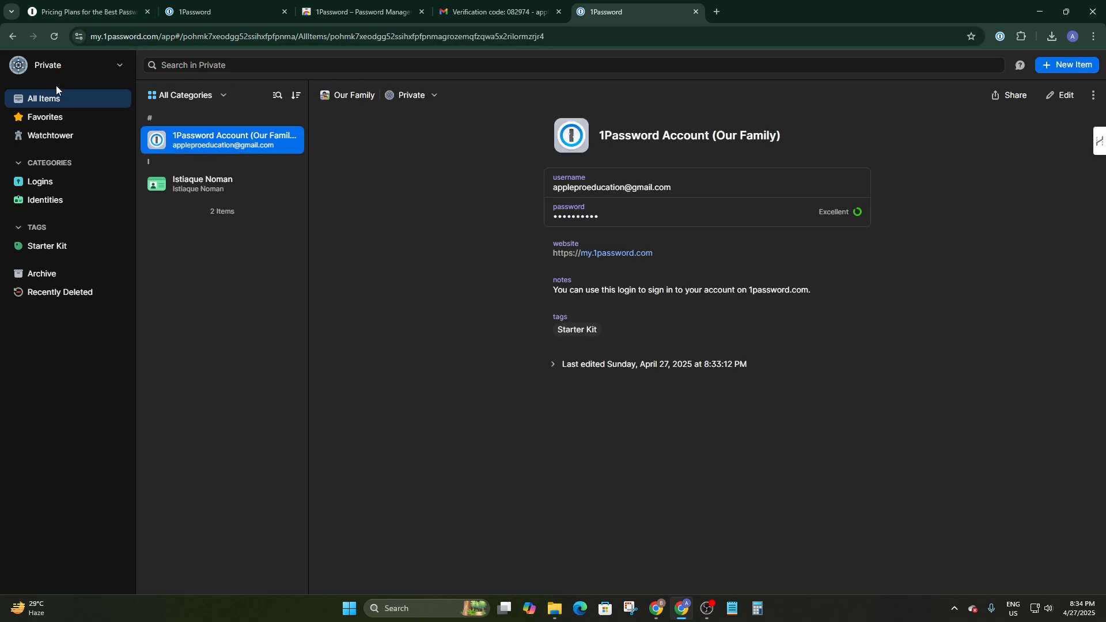
{"action": "left_click", "coordinate": [65, 64]}
{"action": "left_click", "coordinate": [64, 227]}
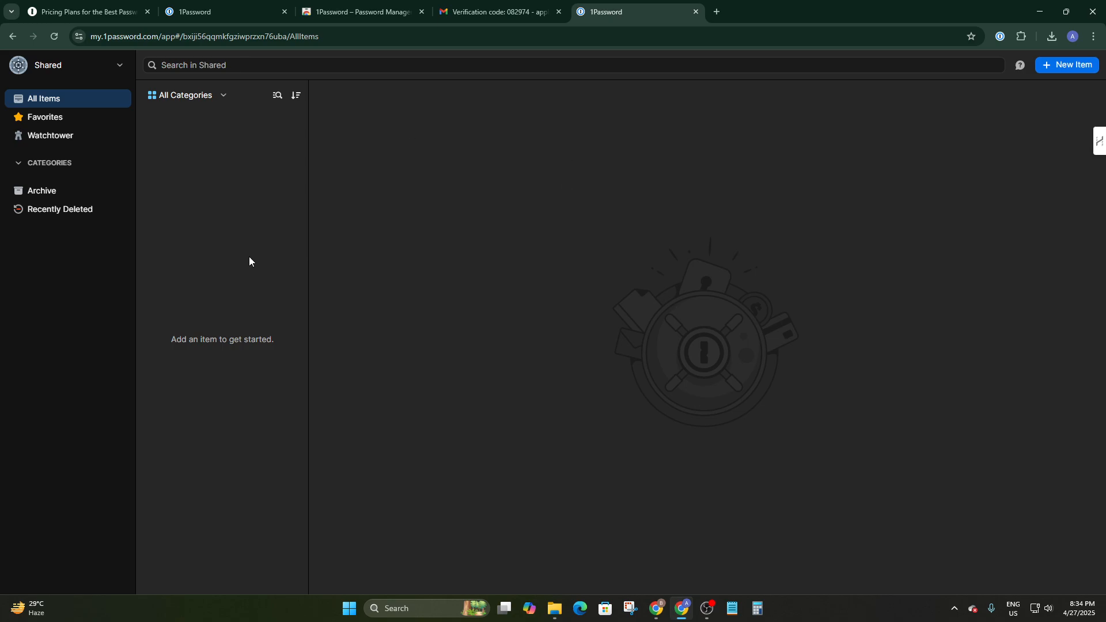
{"action": "left_click", "coordinate": [52, 64]}
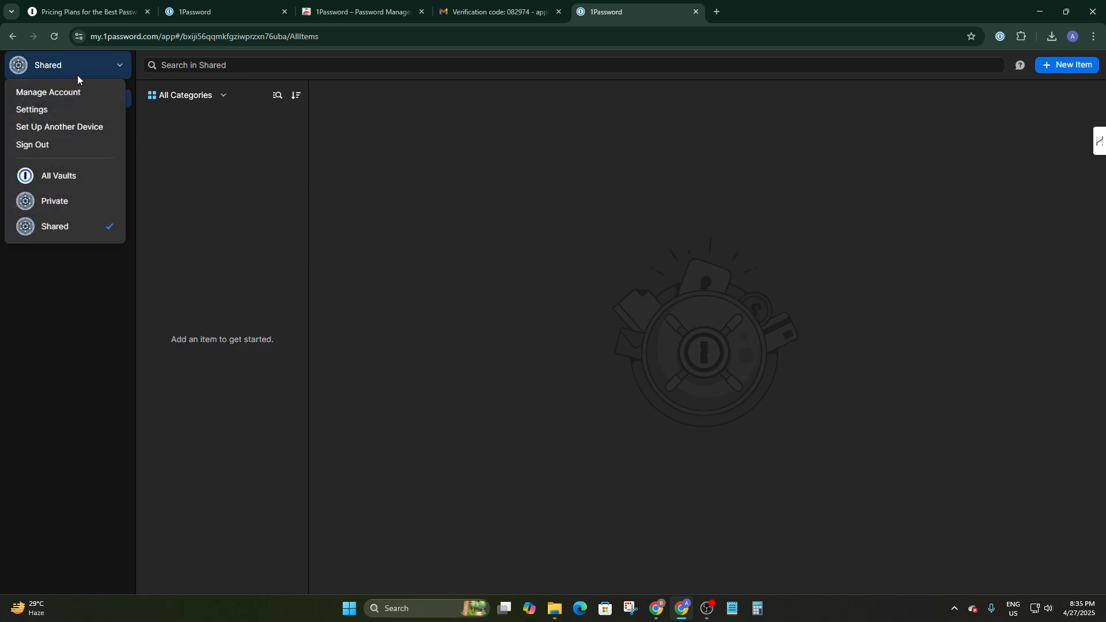
{"action": "left_click", "coordinate": [75, 64]}
{"action": "left_click", "coordinate": [85, 66]}
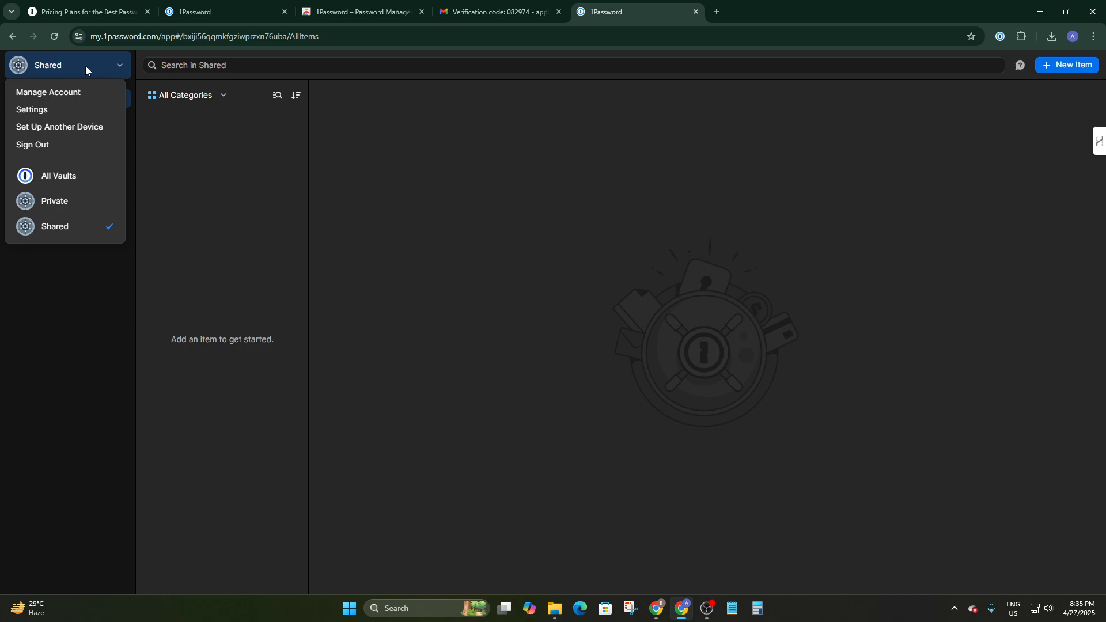
{"action": "left_click", "coordinate": [40, 111]}
{"action": "scroll", "coordinate": [507, 317], "scroll_direction": "down", "scroll_amount": 3}
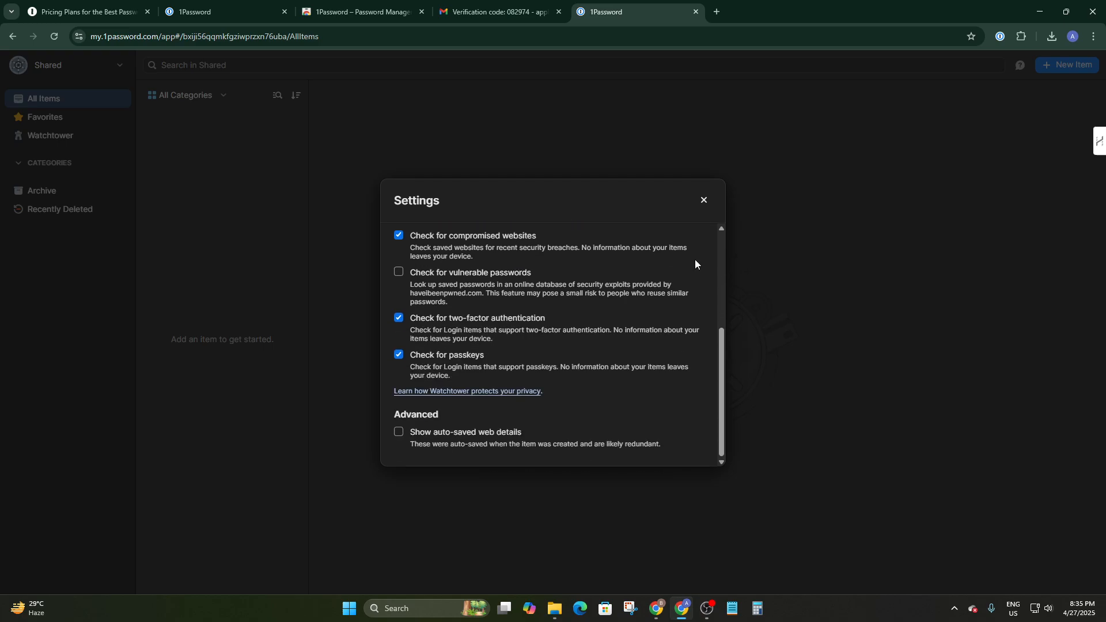
{"action": "left_click", "coordinate": [704, 199]}
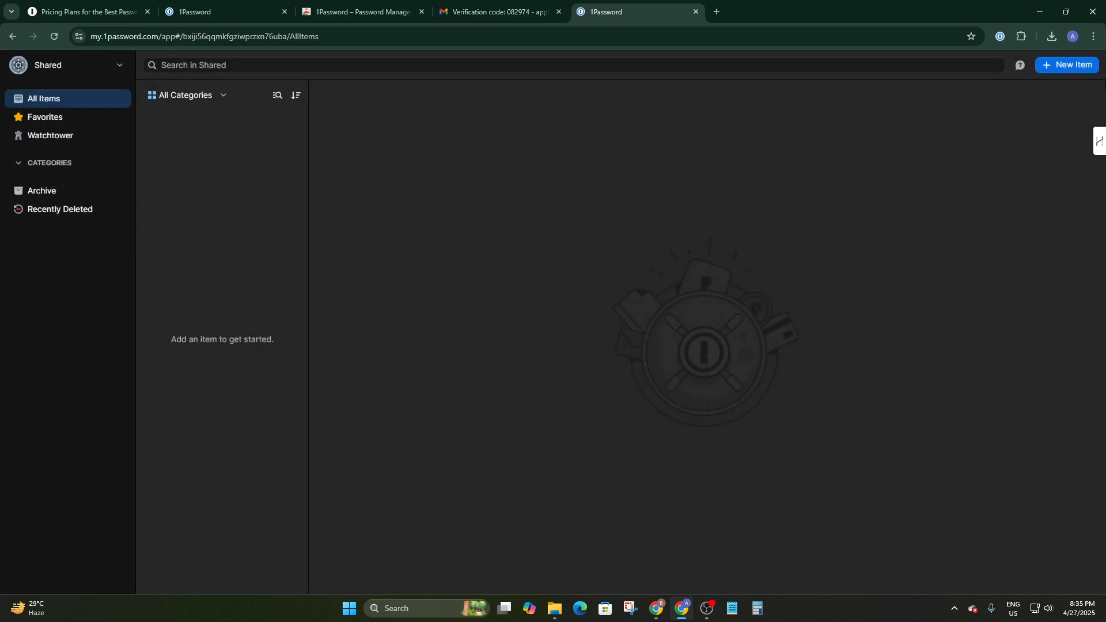
Switch the vault selector back to All Vaults, opening and closing the New Item chooser around it
{"action": "left_click", "coordinate": [1045, 66]}
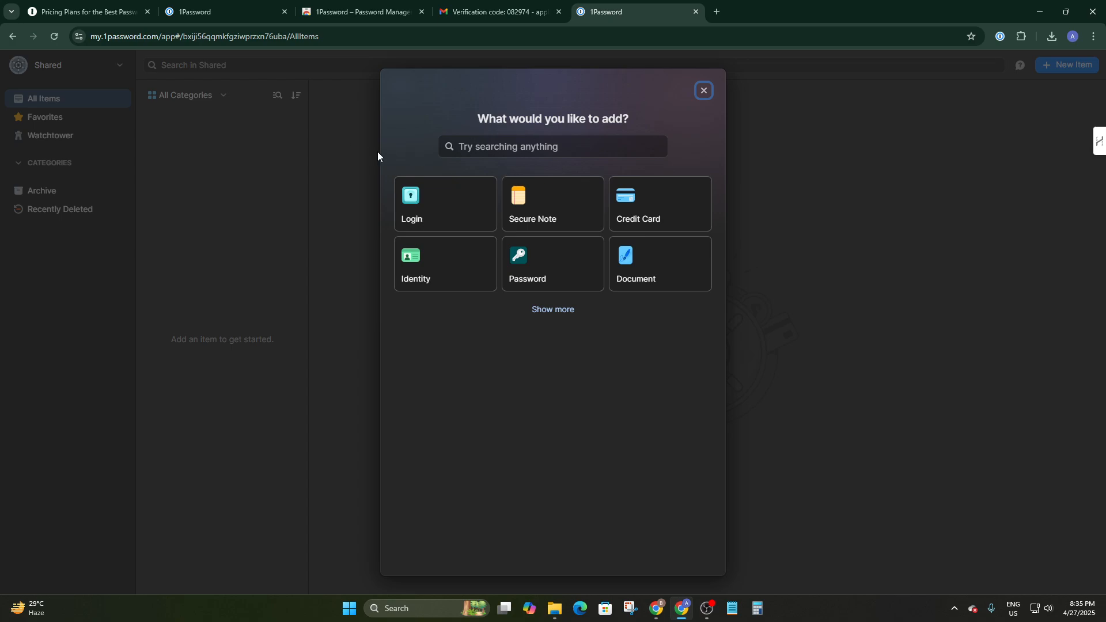
{"action": "left_click", "coordinate": [704, 90]}
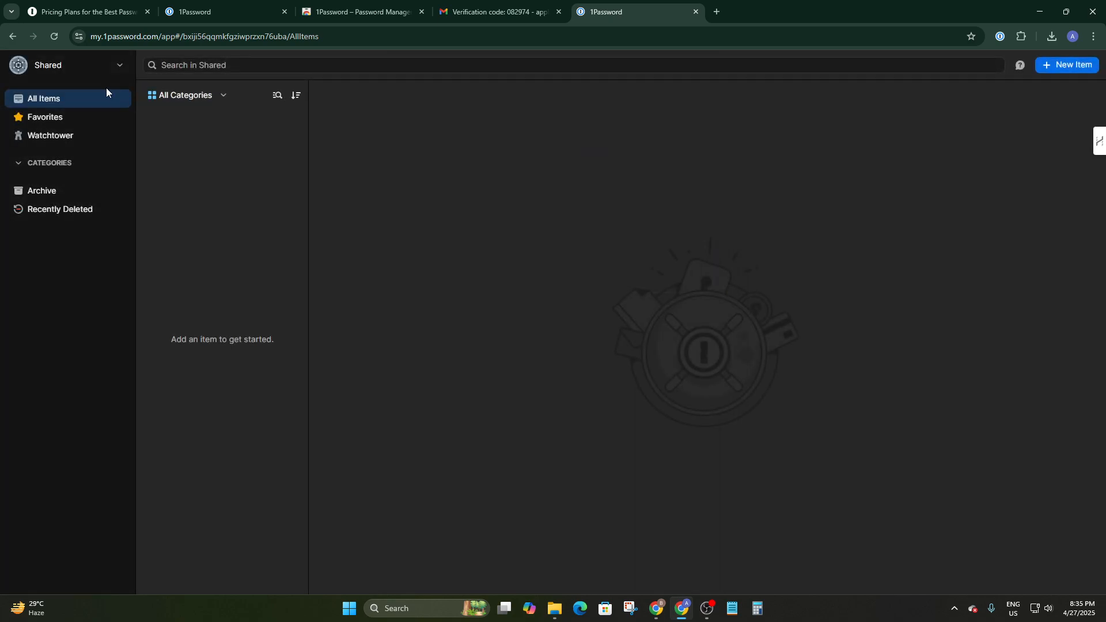
{"action": "left_click", "coordinate": [99, 67]}
{"action": "left_click", "coordinate": [67, 173]}
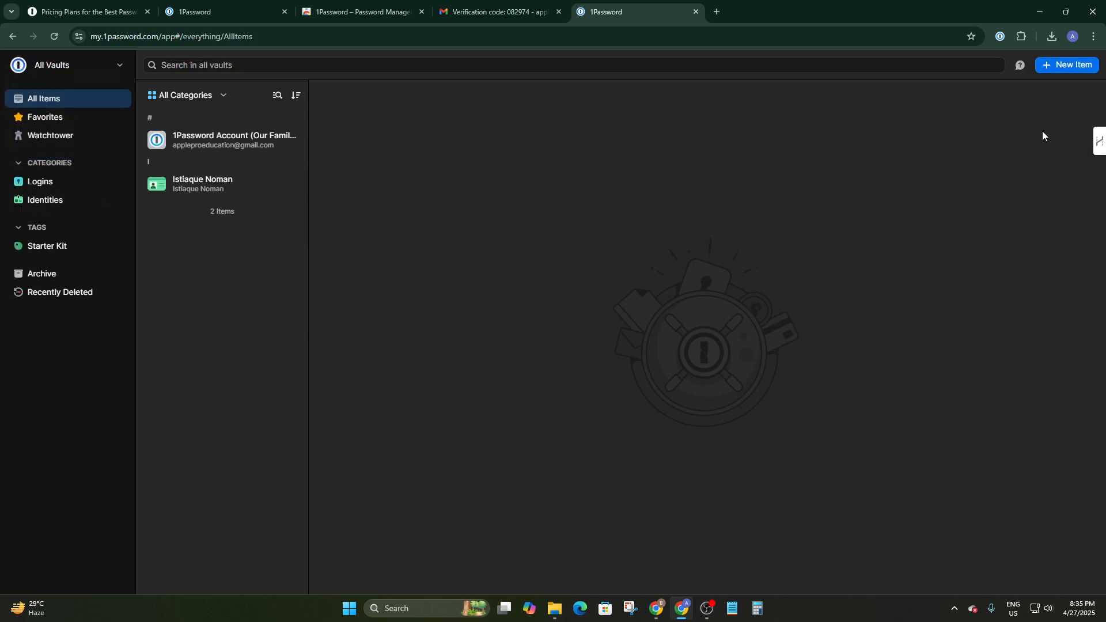
{"action": "left_click", "coordinate": [1085, 65]}
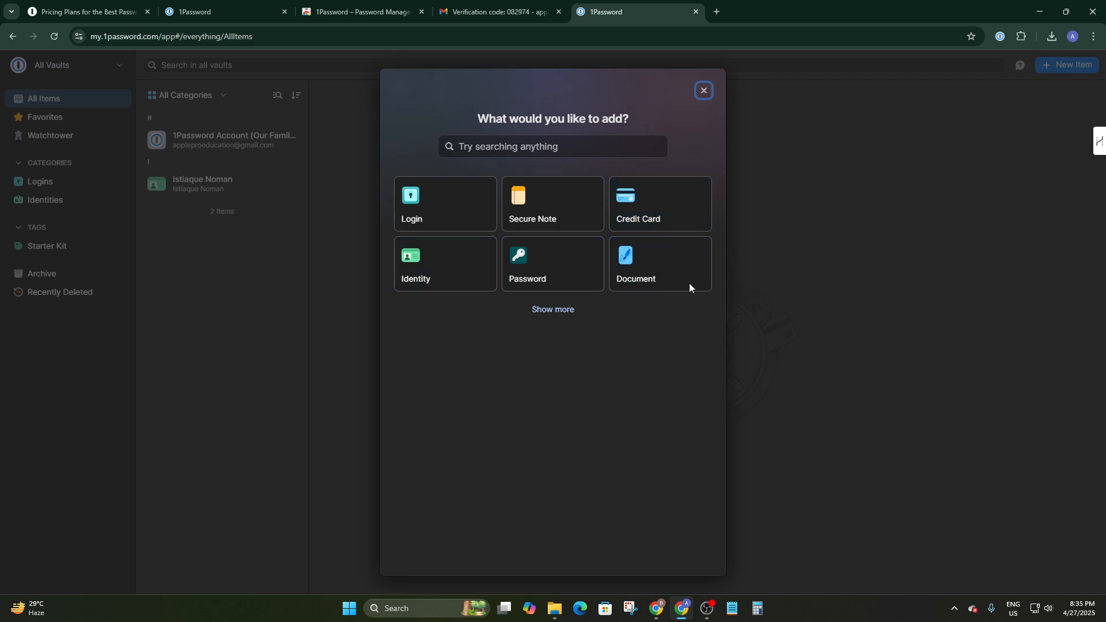
{"action": "left_click", "coordinate": [703, 91]}
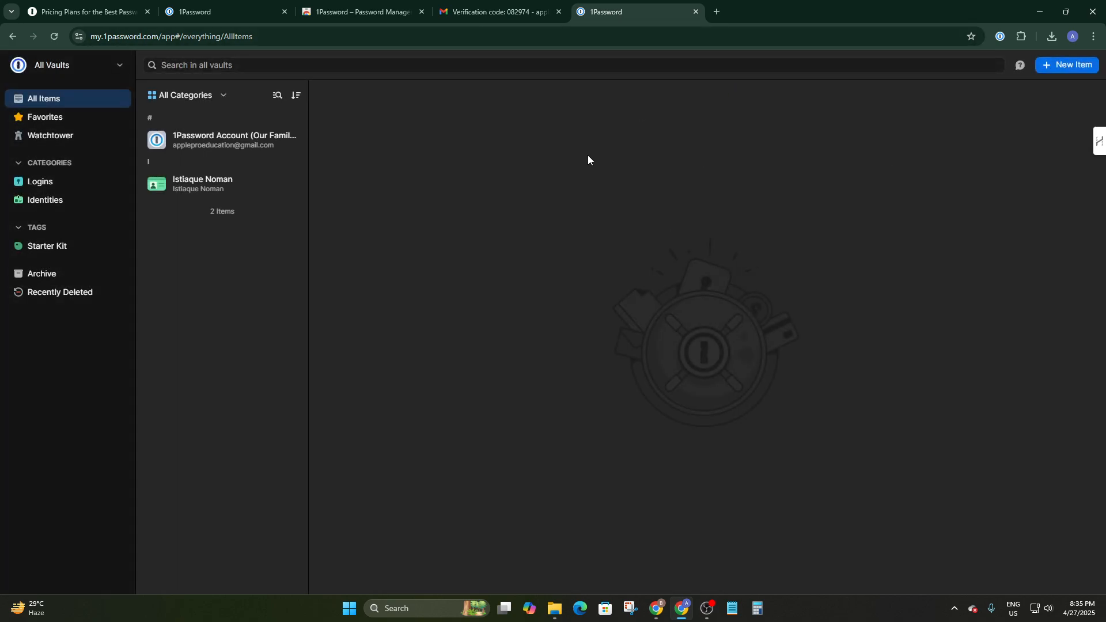